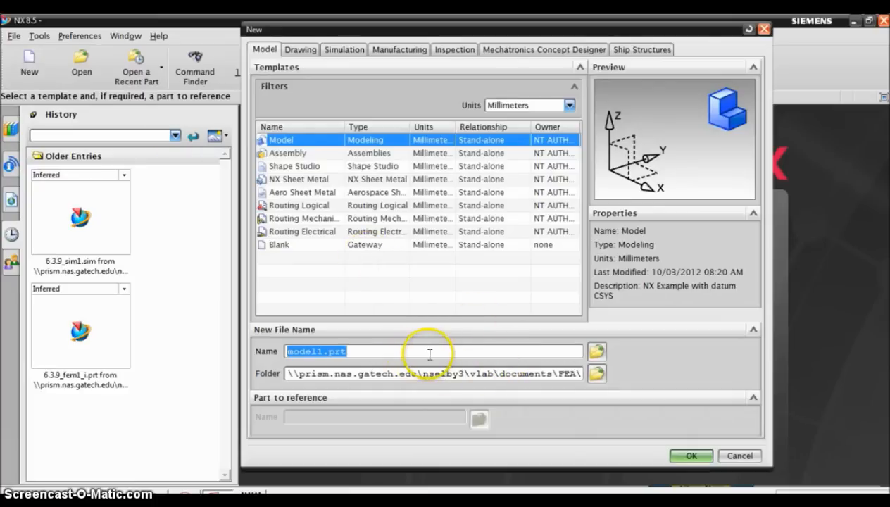
# Create a new millimetre Model part named 6.3.9 in the Wheel FEA folder
pyautogui.write('6.3.9')
pyautogui.click(597, 373)
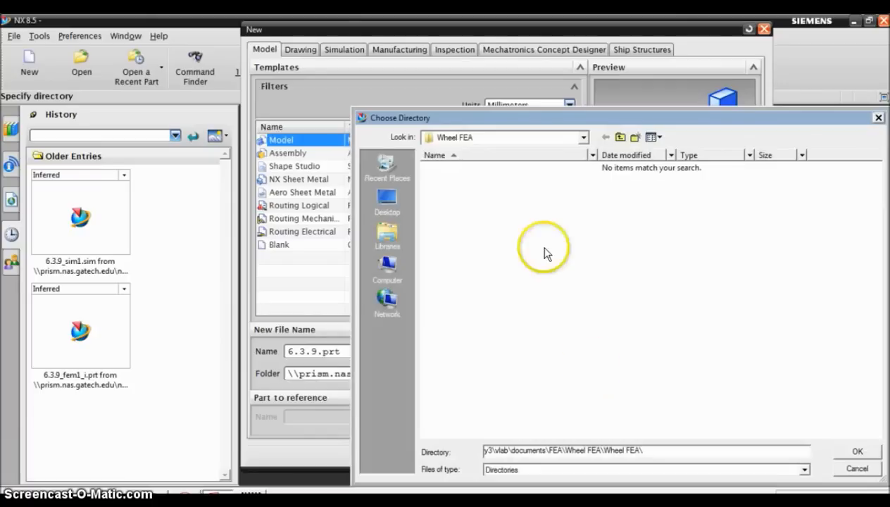
pyautogui.click(583, 138)
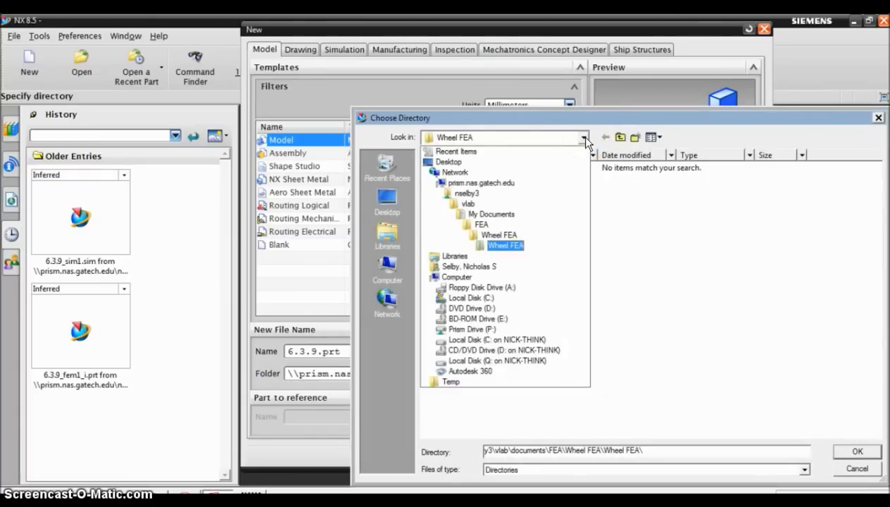
pyautogui.click(605, 164)
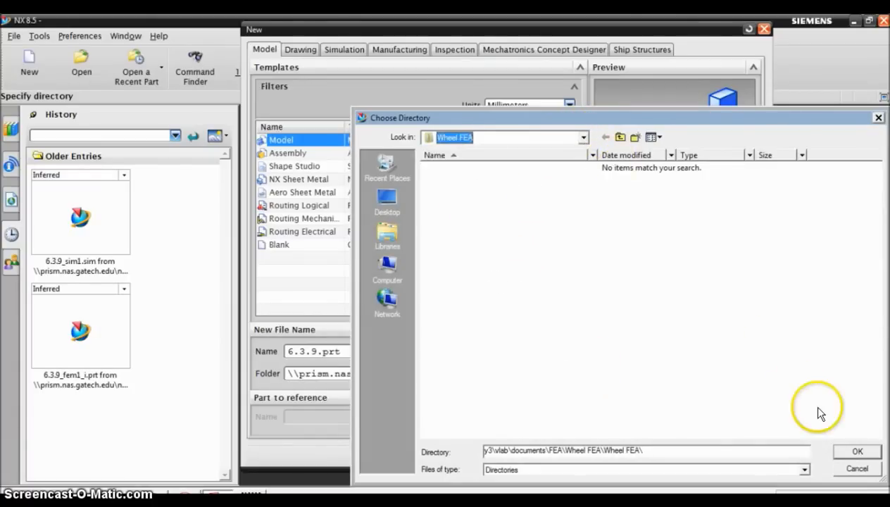
pyautogui.click(853, 452)
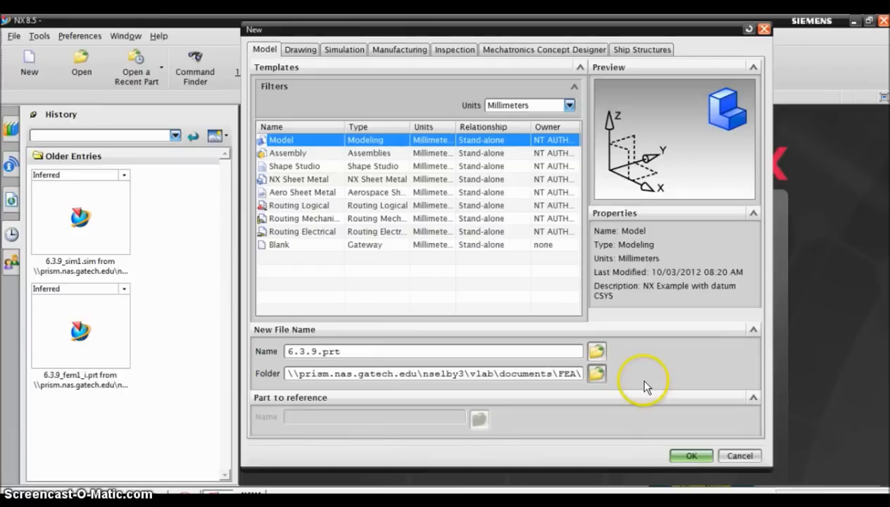
pyautogui.click(683, 457)
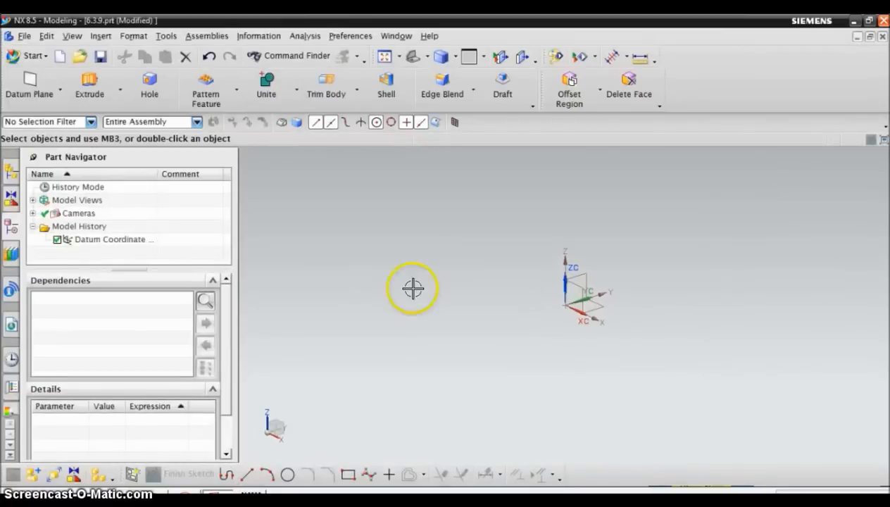
# Import the Parasolid file wheel_michelin16in.6.3.9 from the Wheel FEA folder into the part
pyautogui.click(25, 36)
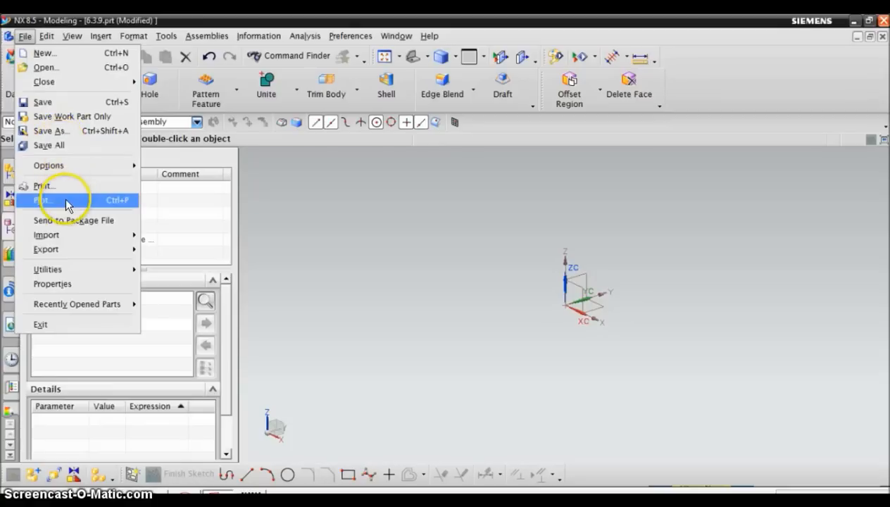
pyautogui.moveTo(60, 236)
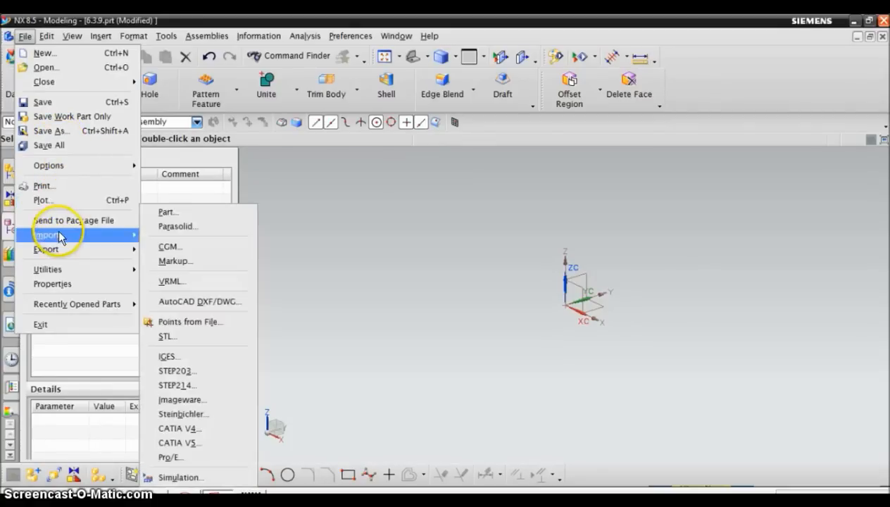
pyautogui.click(174, 225)
pyautogui.doubleClick(391, 168)
pyautogui.doubleClick(394, 170)
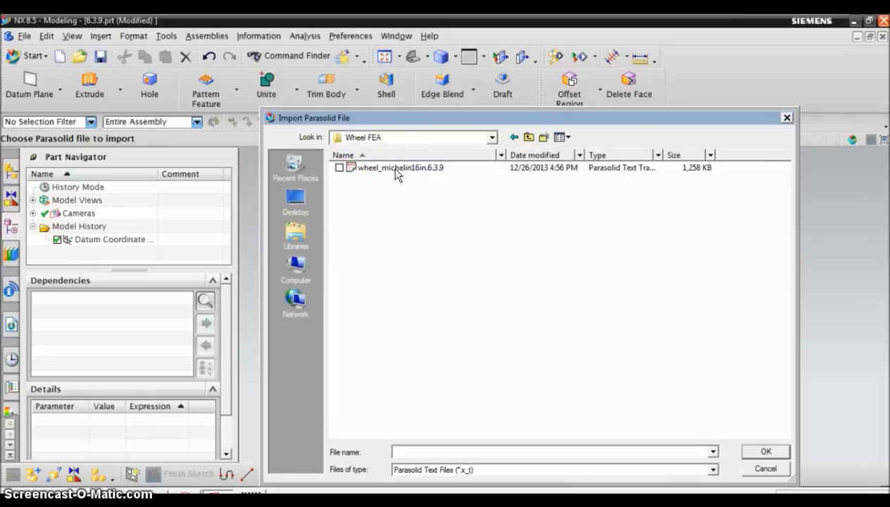
pyautogui.doubleClick(394, 170)
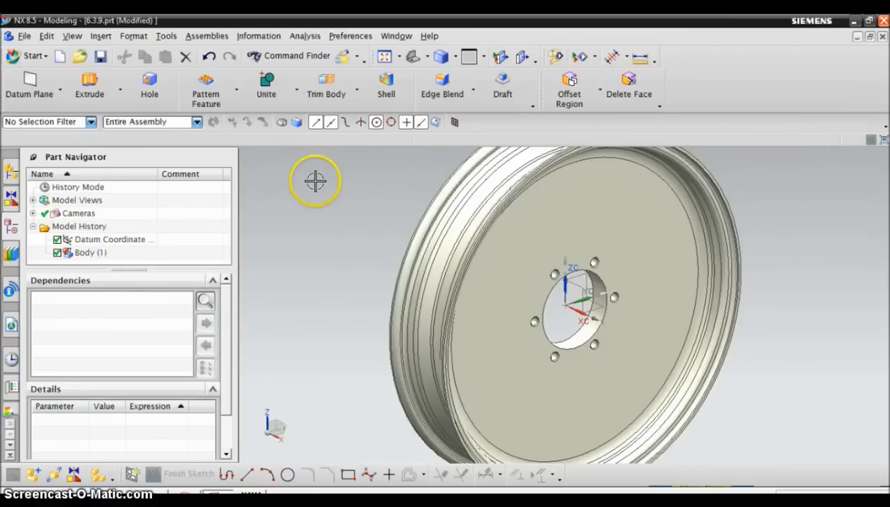
# Switch to Advanced Simulation and create a new FEM and simulation that includes all CAD geometry types
pyautogui.click(32, 56)
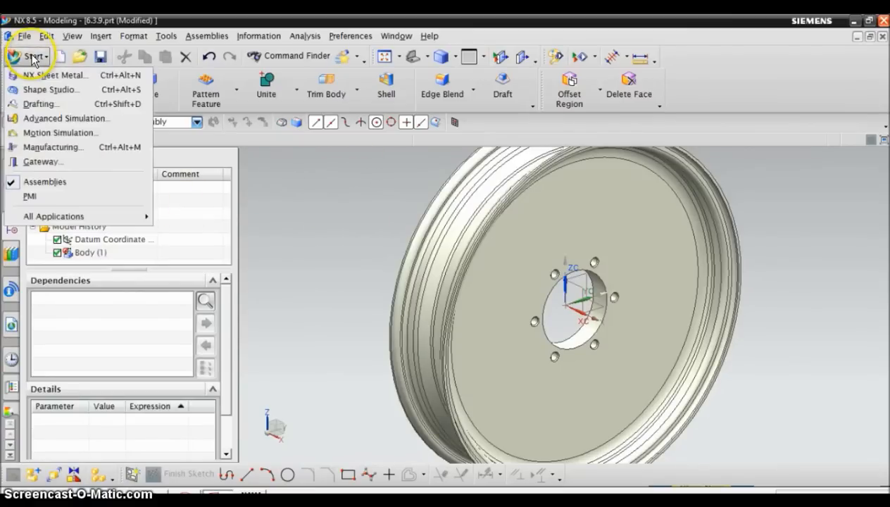
pyautogui.click(46, 120)
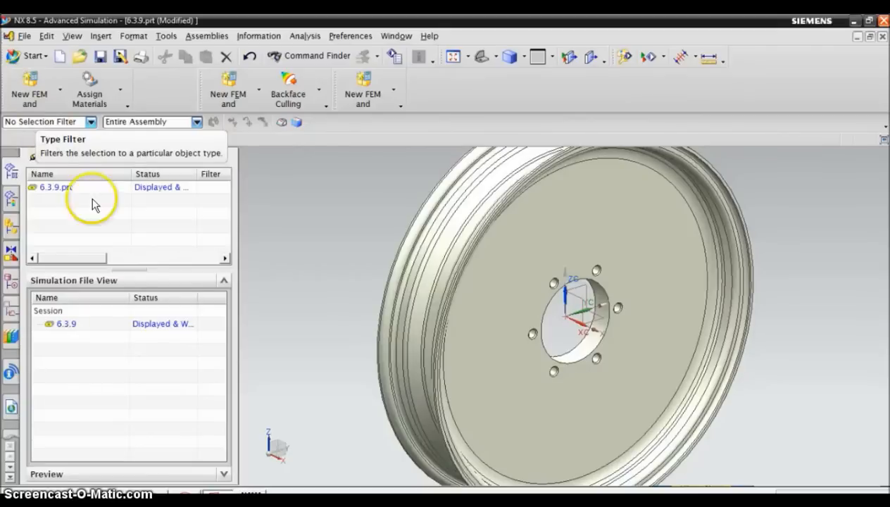
pyautogui.click(42, 93)
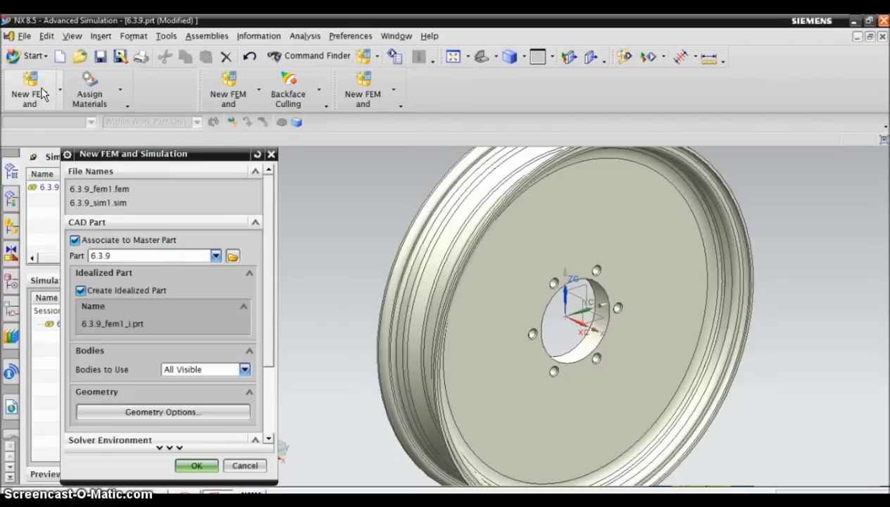
pyautogui.click(175, 411)
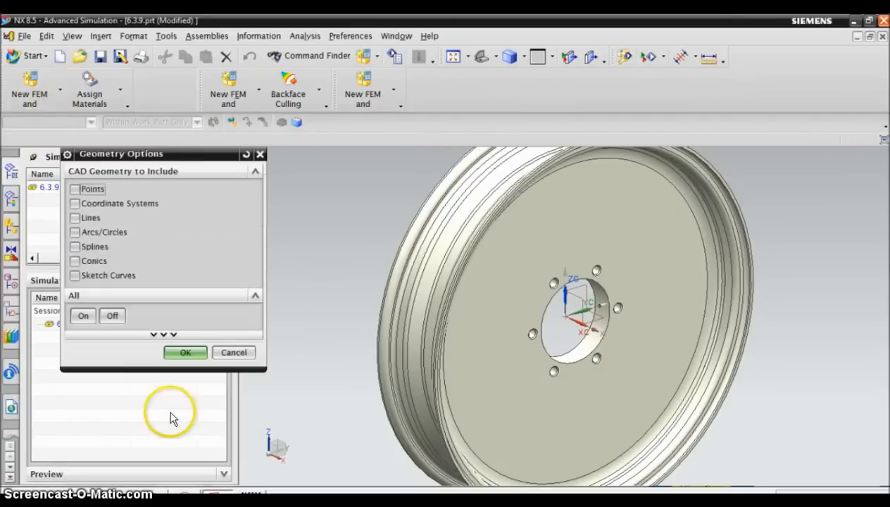
pyautogui.click(83, 316)
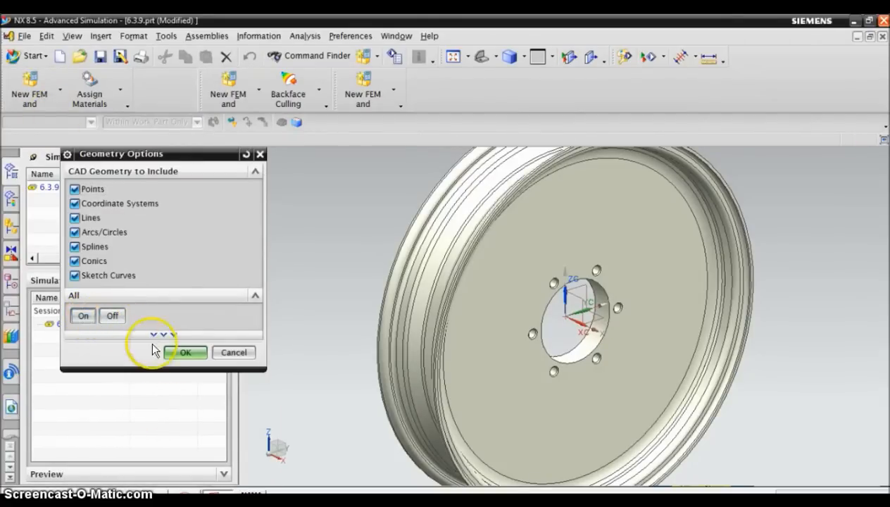
pyautogui.click(183, 354)
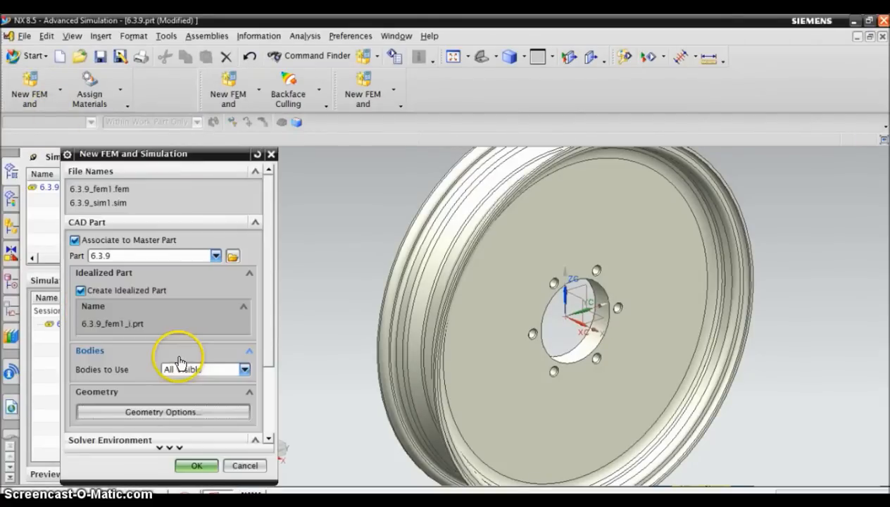
pyautogui.click(196, 466)
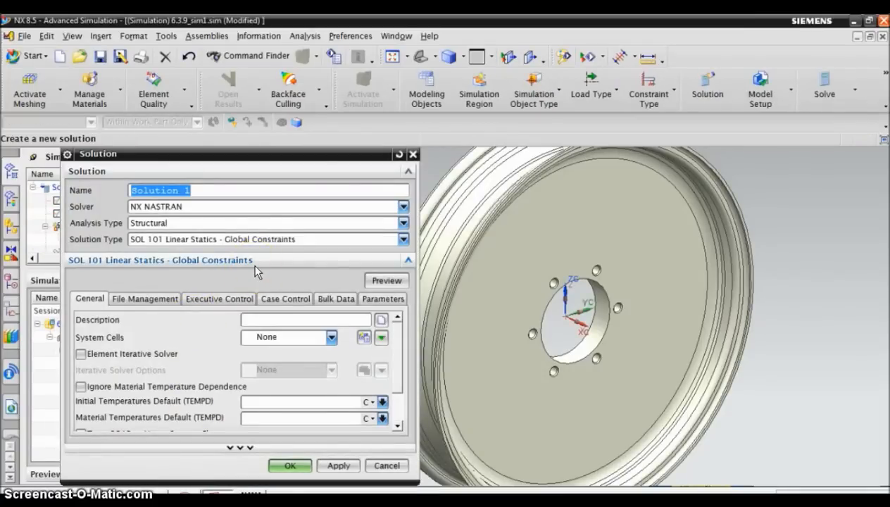
# Create an NX NASTRAN structural solution named Static using SOL 101 Linear Statics - Global Constraints
pyautogui.write('6.9')
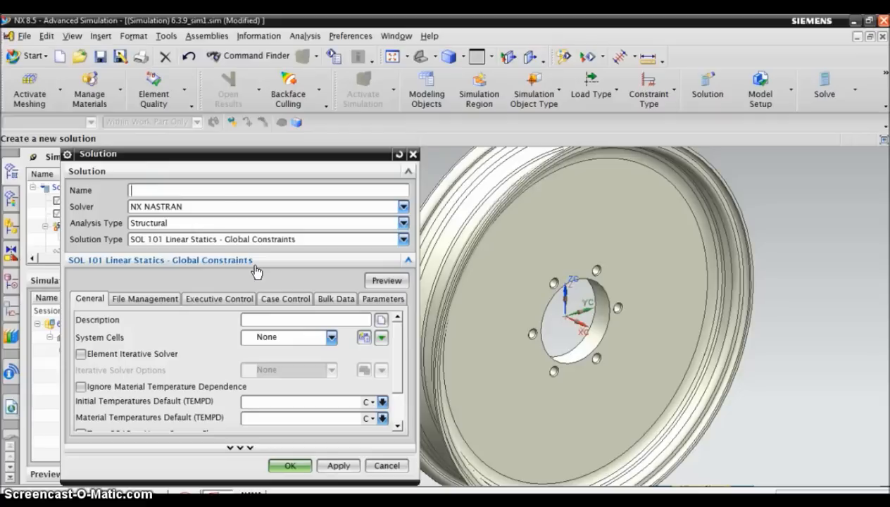
pyautogui.write('Static')
pyautogui.click(286, 466)
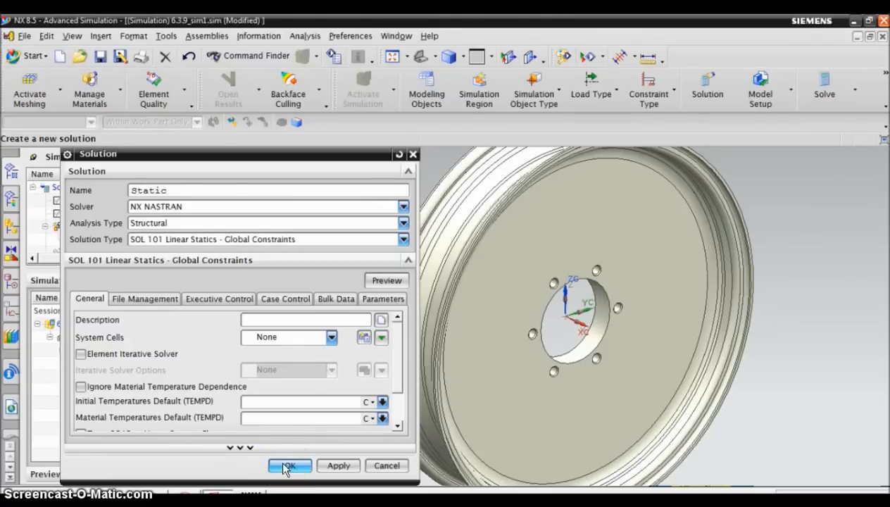
pyautogui.click(286, 467)
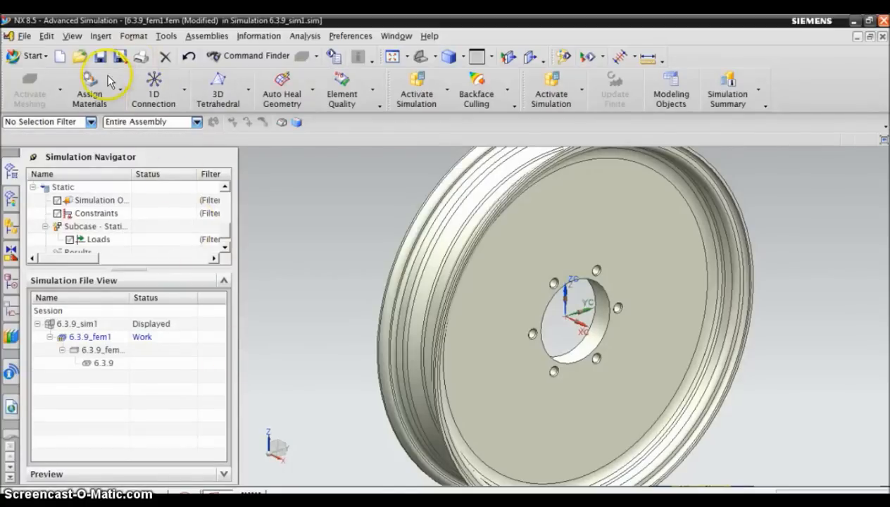
# Assign the library material Magnesium_Cast to the wheel body
pyautogui.click(83, 95)
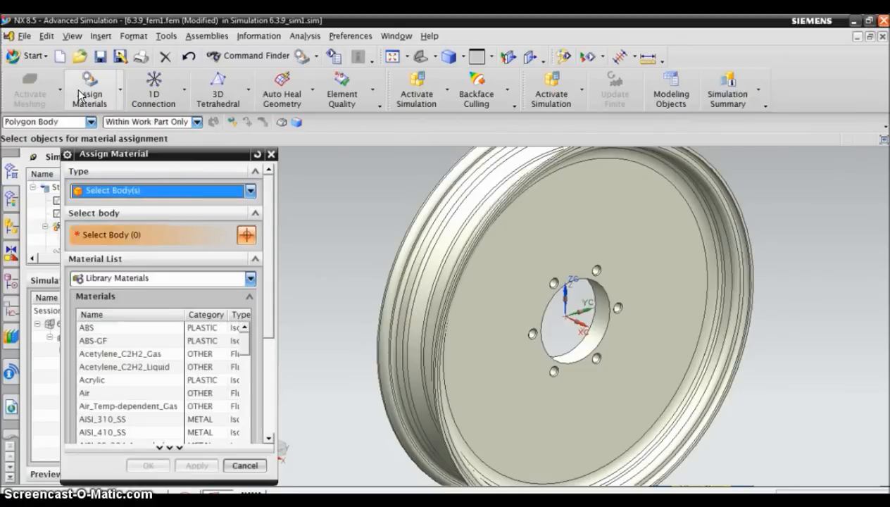
pyautogui.click(461, 302)
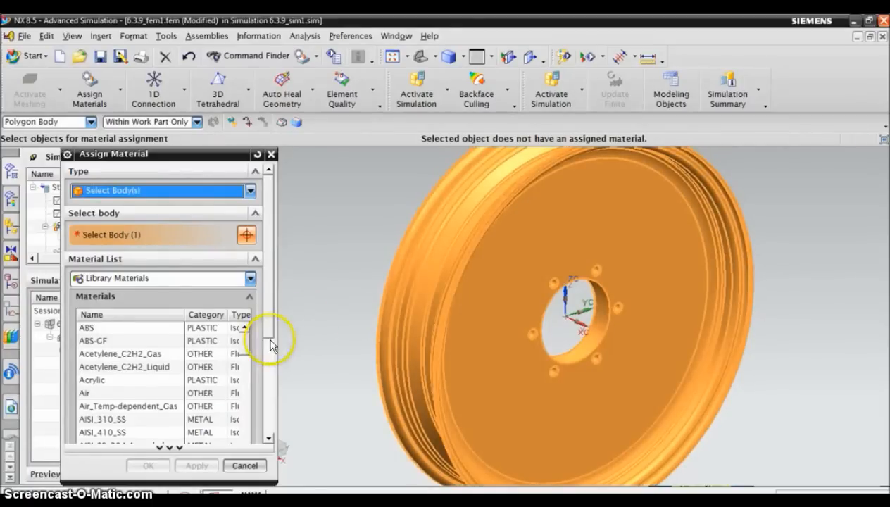
pyautogui.moveTo(241, 352); pyautogui.dragTo(246, 418)
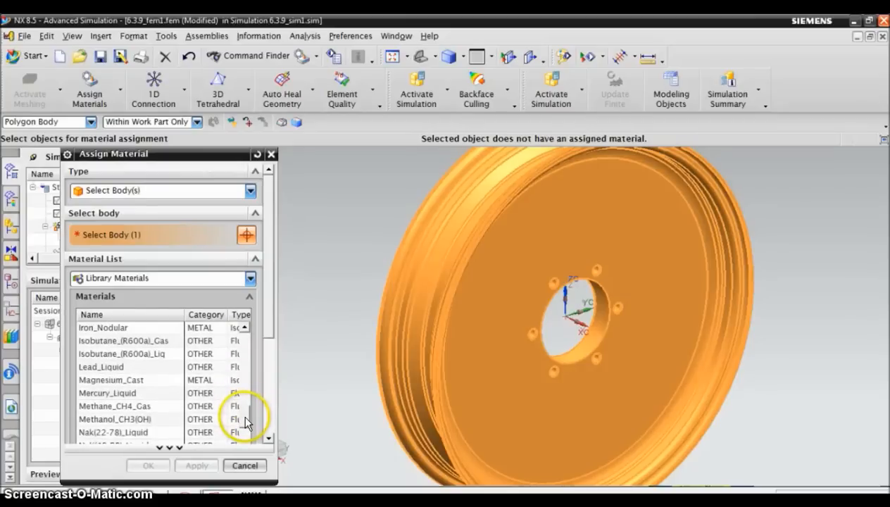
pyautogui.click(154, 381)
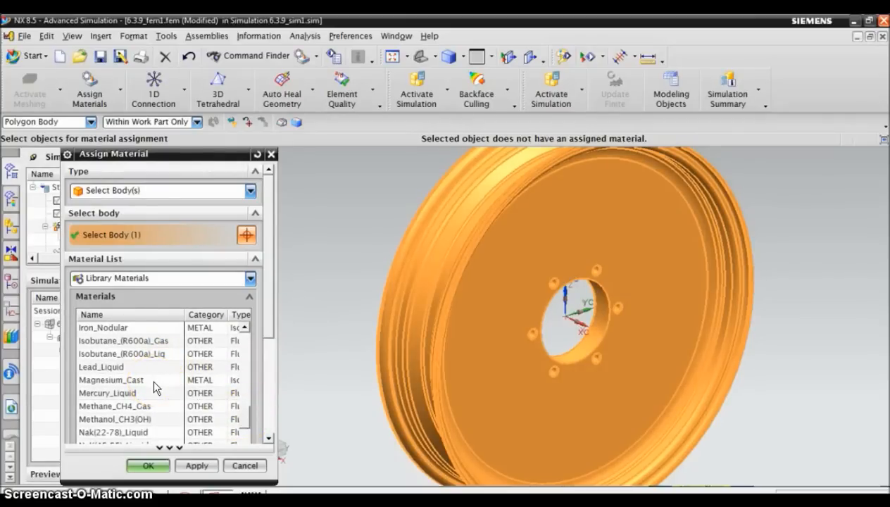
pyautogui.click(154, 382)
pyautogui.click(148, 465)
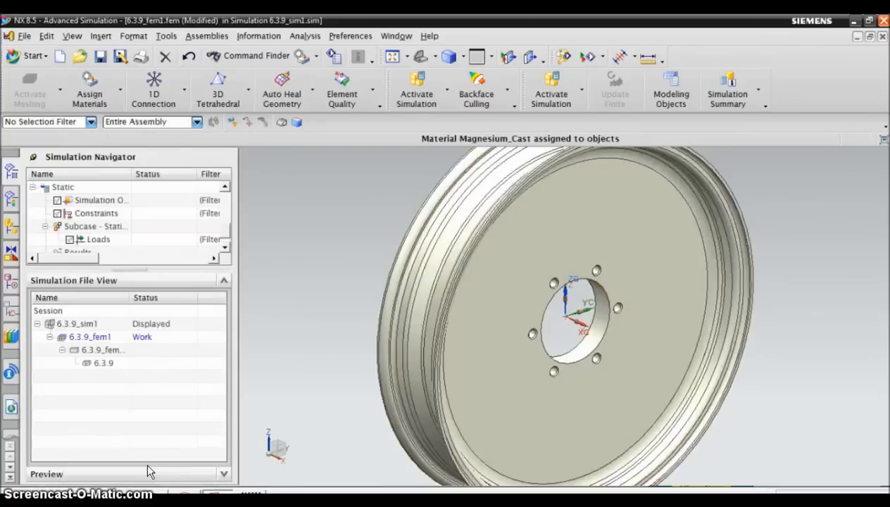
# Set up a 3D tetrahedral mesh on the wheel body and start a new mesh collector for it
pyautogui.click(218, 97)
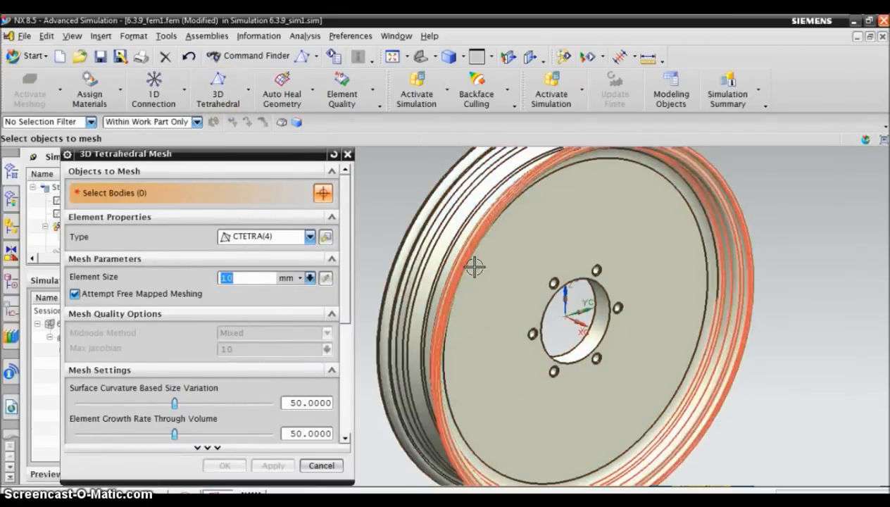
pyautogui.click(472, 266)
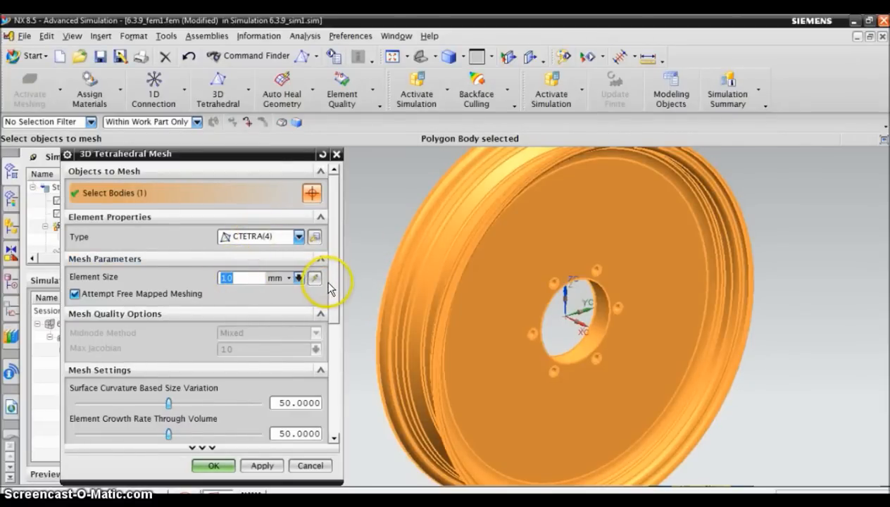
pyautogui.moveTo(333, 289); pyautogui.dragTo(338, 406)
pyautogui.click(319, 385)
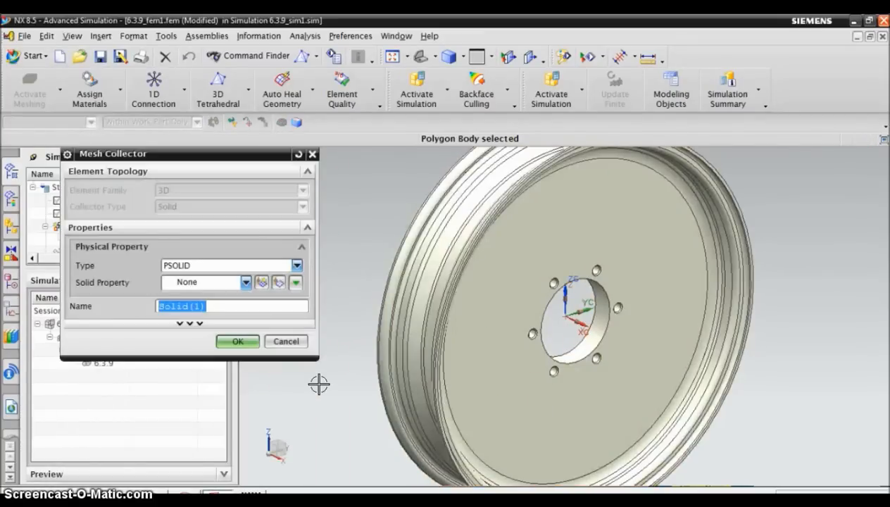
# Create a PSOLID physical property named Magnesium with Magnesium_Cast as its material
pyautogui.click(264, 283)
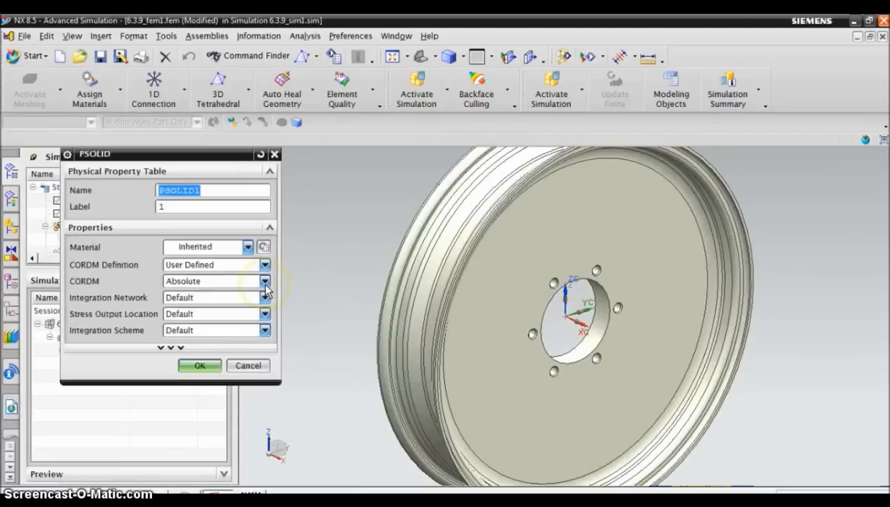
pyautogui.click(232, 246)
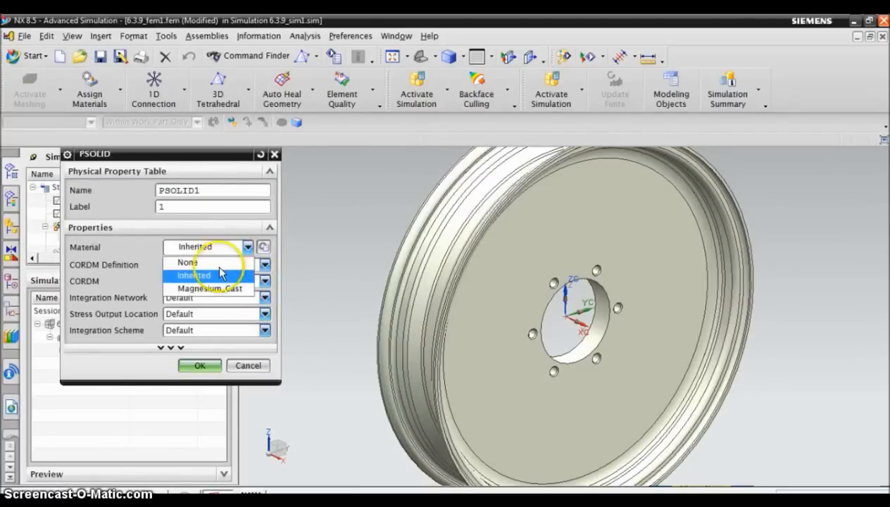
pyautogui.click(211, 289)
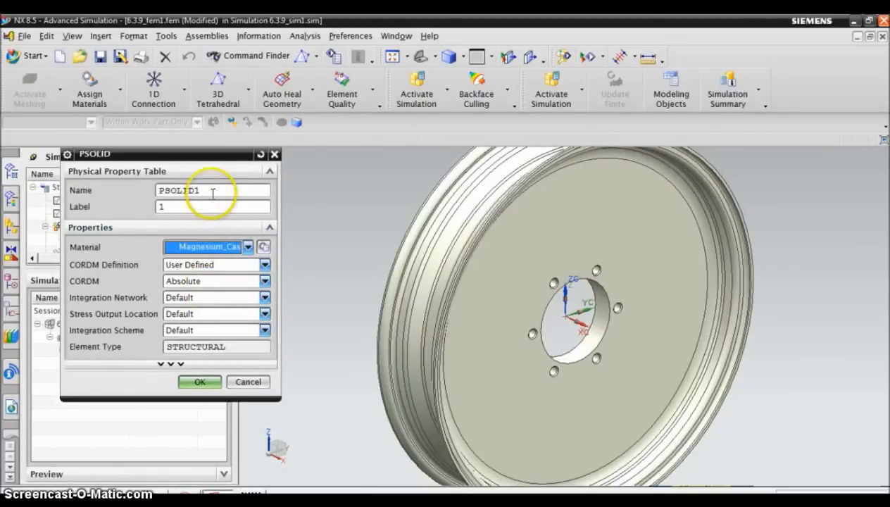
pyautogui.moveTo(209, 195); pyautogui.dragTo(146, 193)
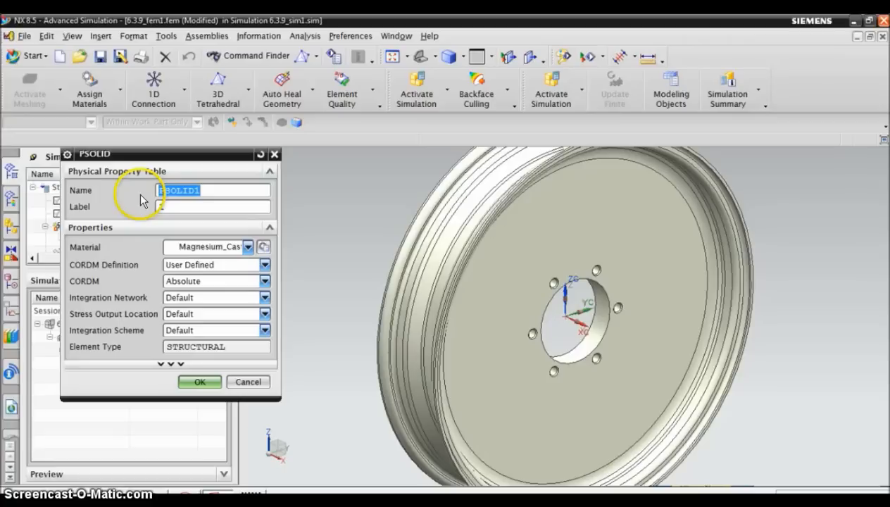
pyautogui.write('Magnesium')
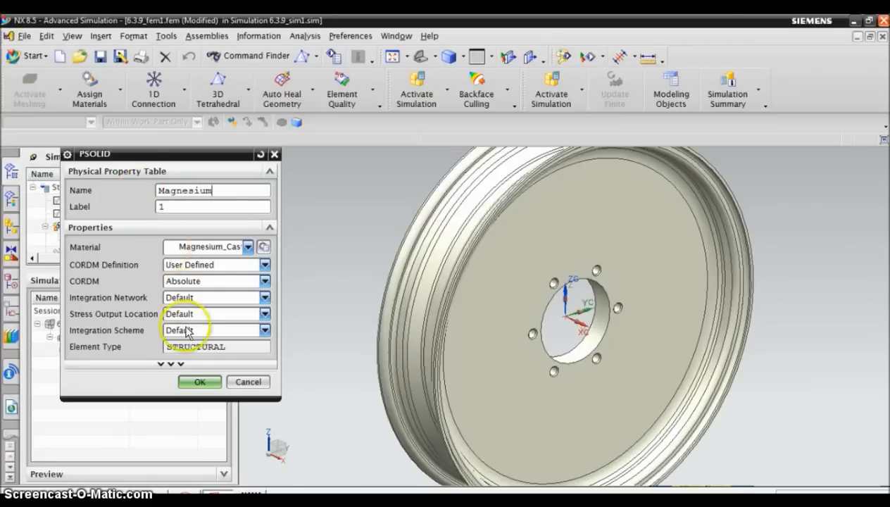
pyautogui.click(191, 383)
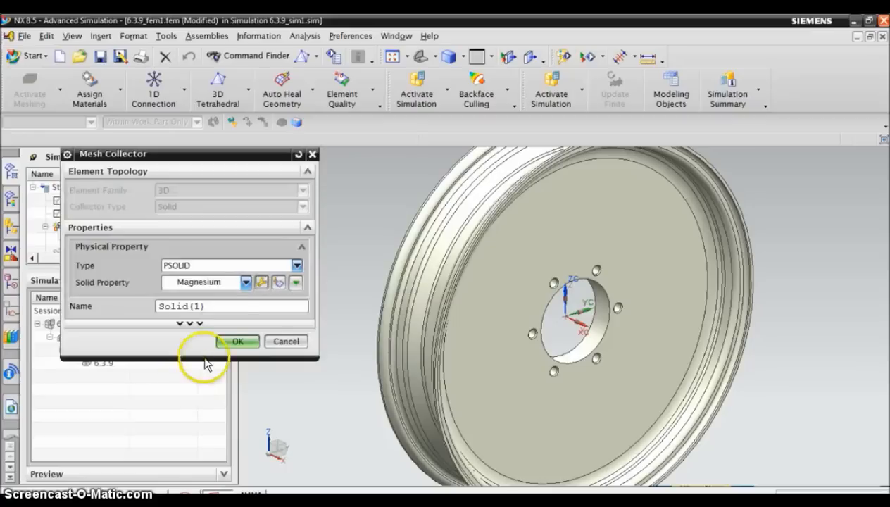
# Name the mesh collector Magnesium
pyautogui.moveTo(219, 306); pyautogui.dragTo(121, 308)
pyautogui.write('Ma')
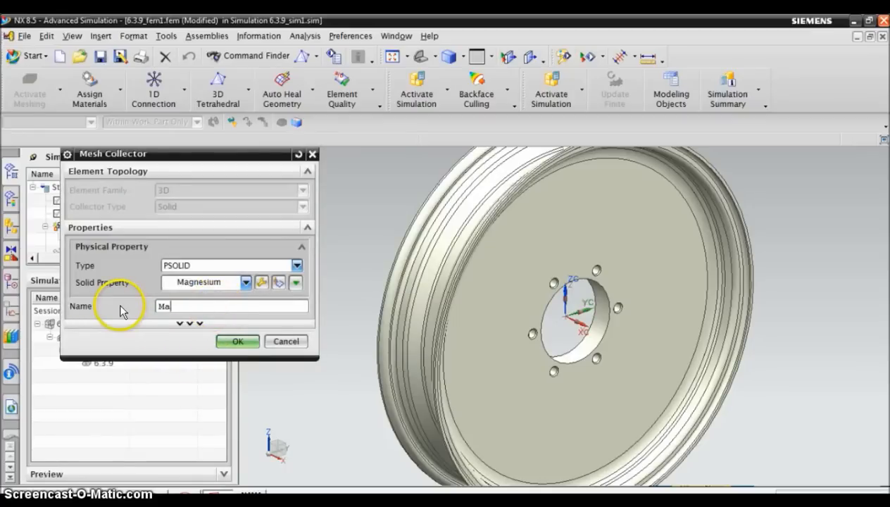
pyautogui.write('gnesuium')
pyautogui.press('Return')
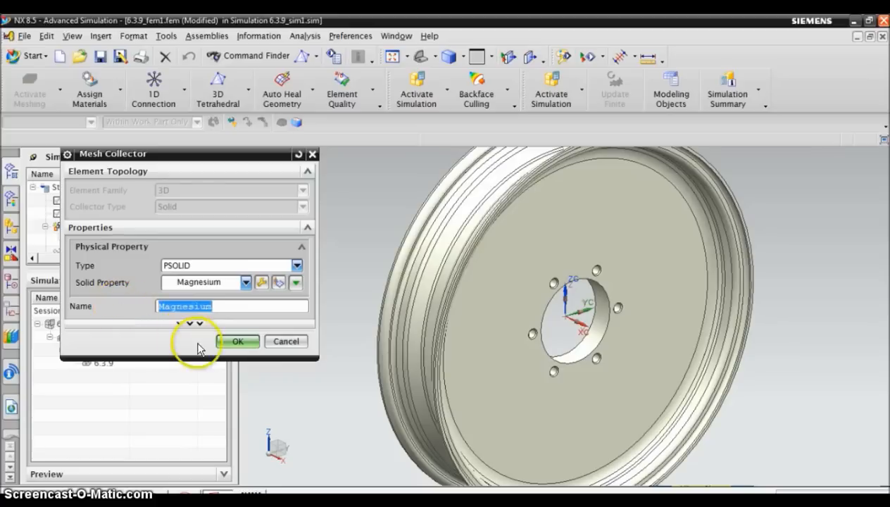
# Generate the wheel's tetrahedral mesh in the Magnesium collector and activate the 6.3.9_sim1 simulation
pyautogui.click(231, 342)
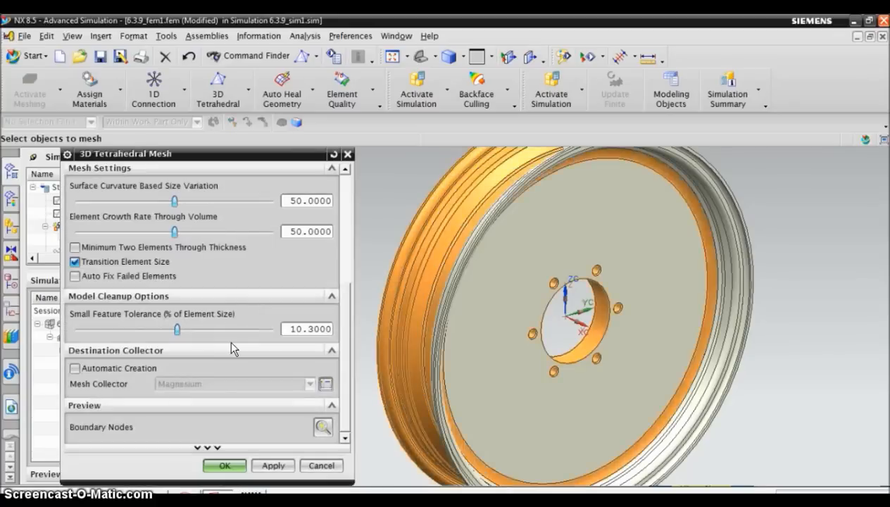
pyautogui.click(223, 463)
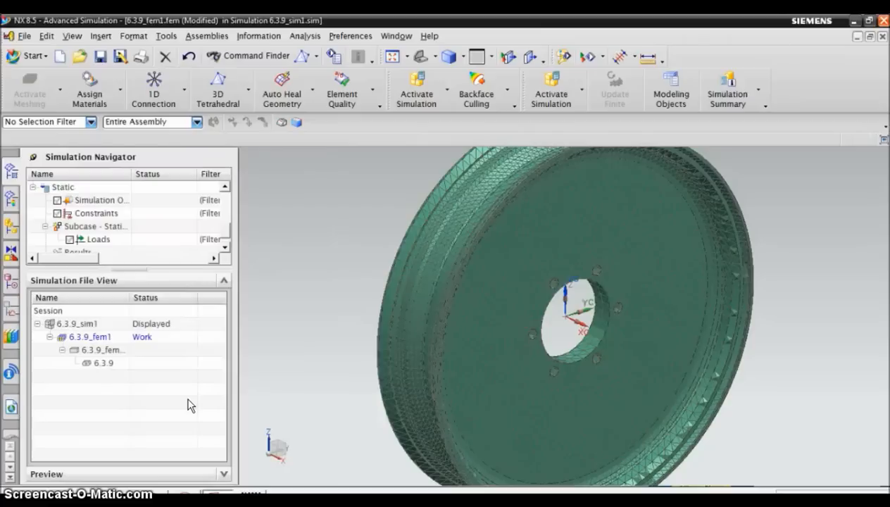
pyautogui.click(92, 325)
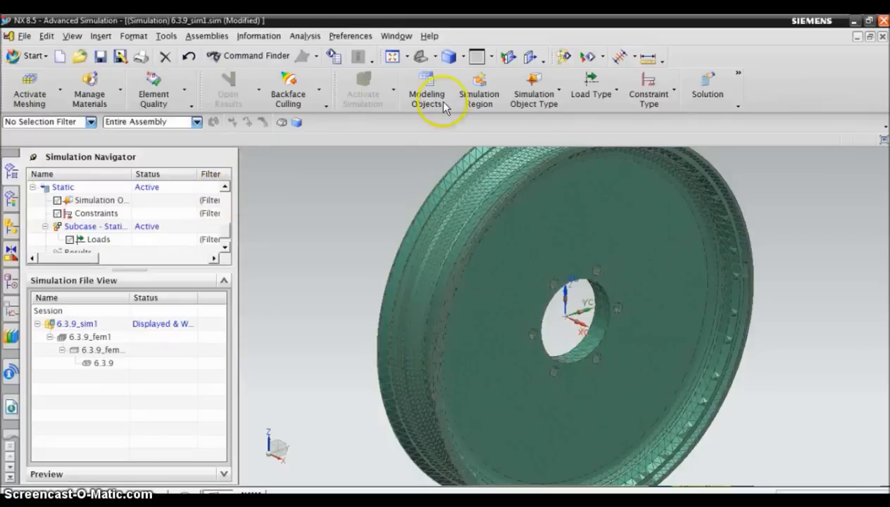
# Apply a fixed constraint to the faces of the six bolt holes around the wheel's central bore
pyautogui.click(653, 82)
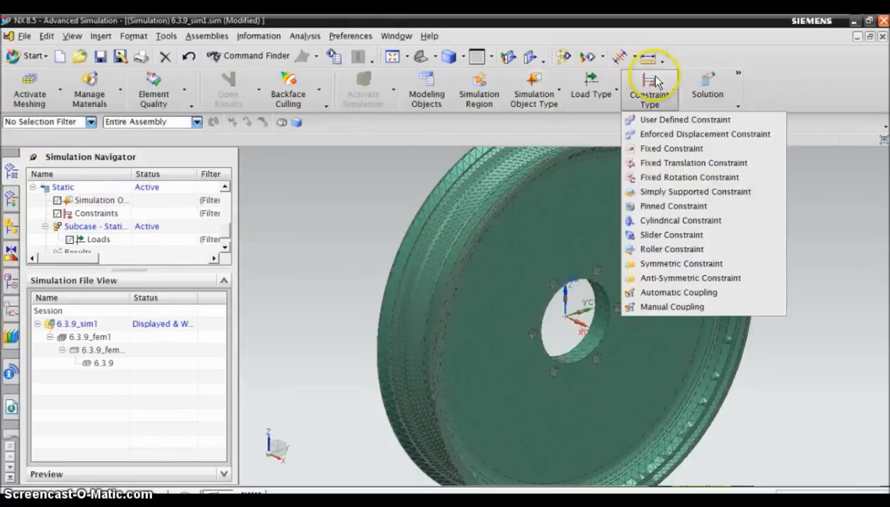
pyautogui.click(665, 149)
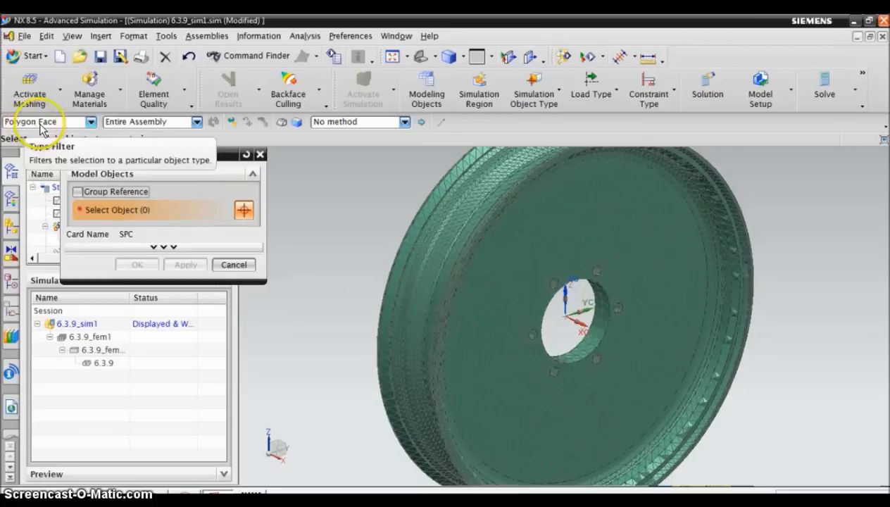
pyautogui.click(596, 269)
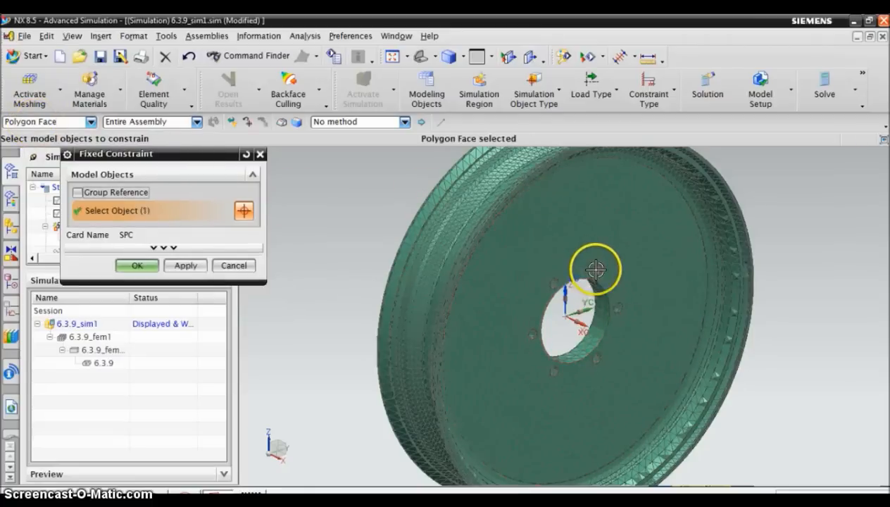
pyautogui.click(618, 308)
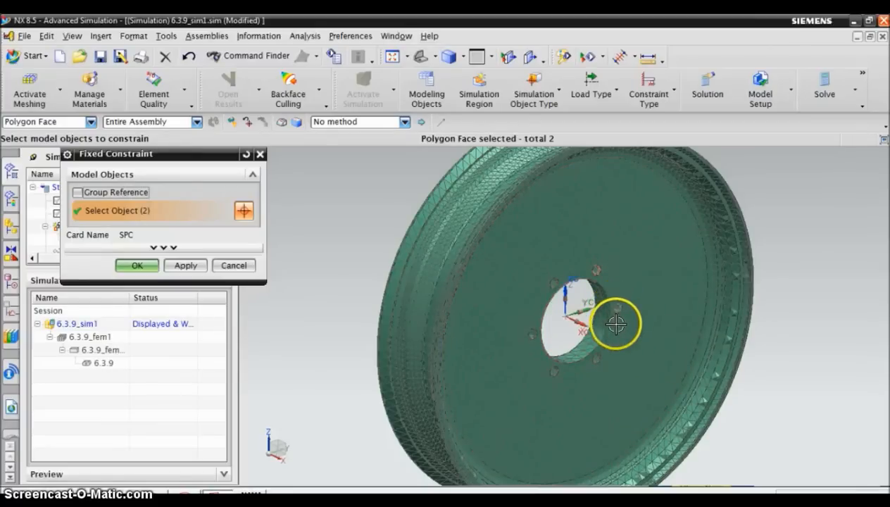
pyautogui.click(596, 359)
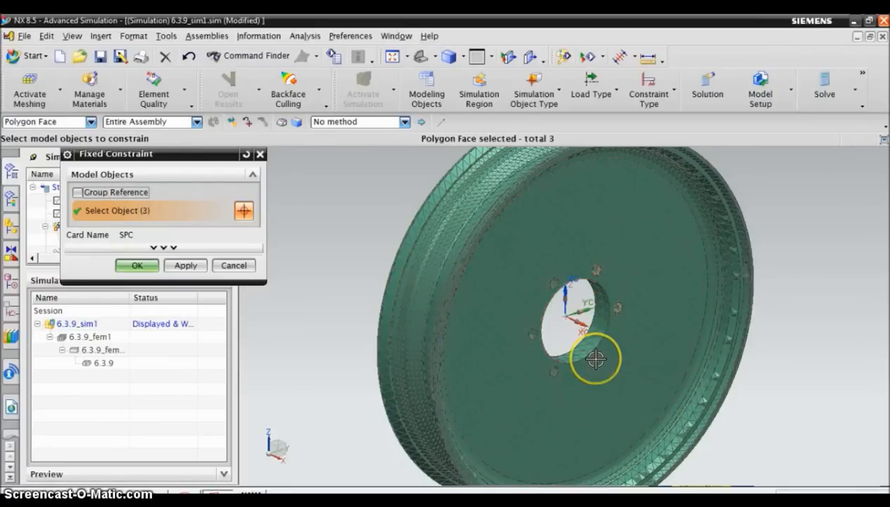
pyautogui.click(551, 368)
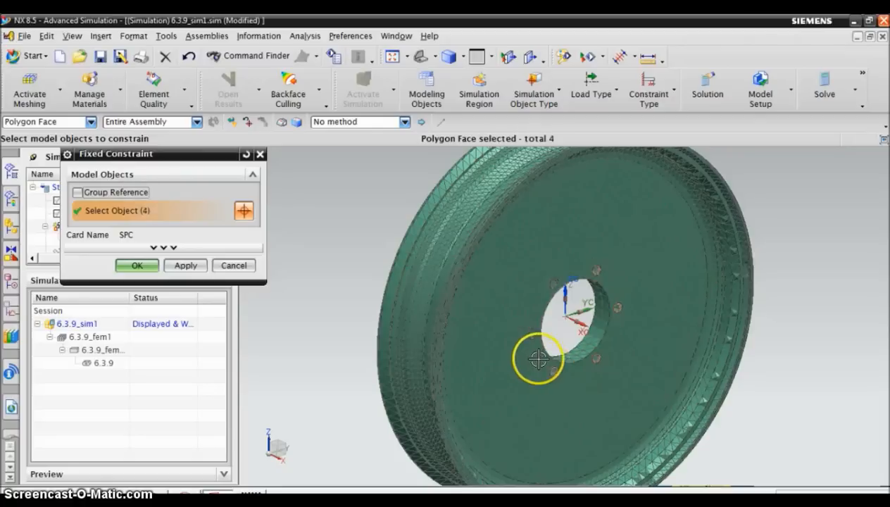
pyautogui.click(533, 333)
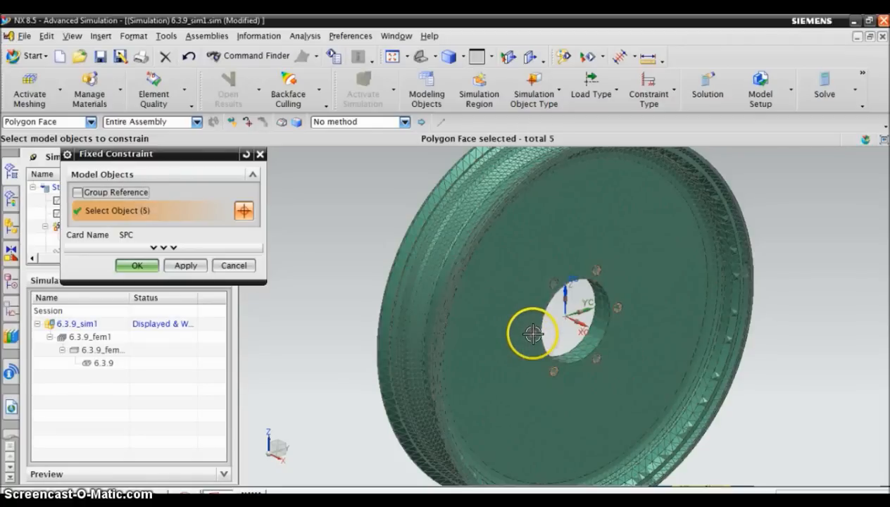
pyautogui.click(554, 282)
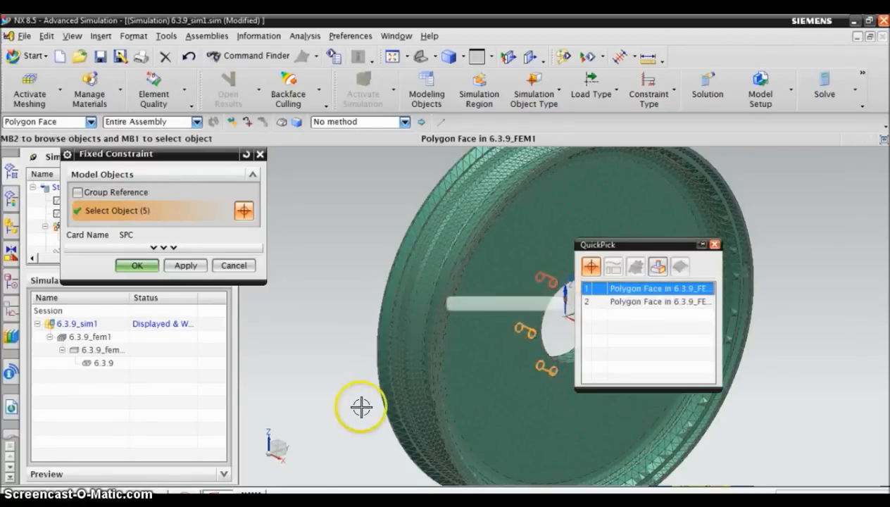
pyautogui.click(632, 289)
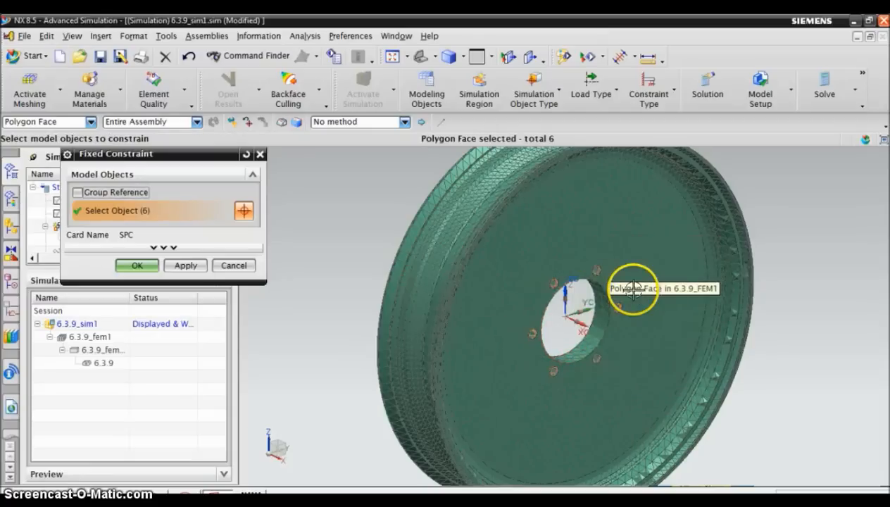
pyautogui.click(134, 265)
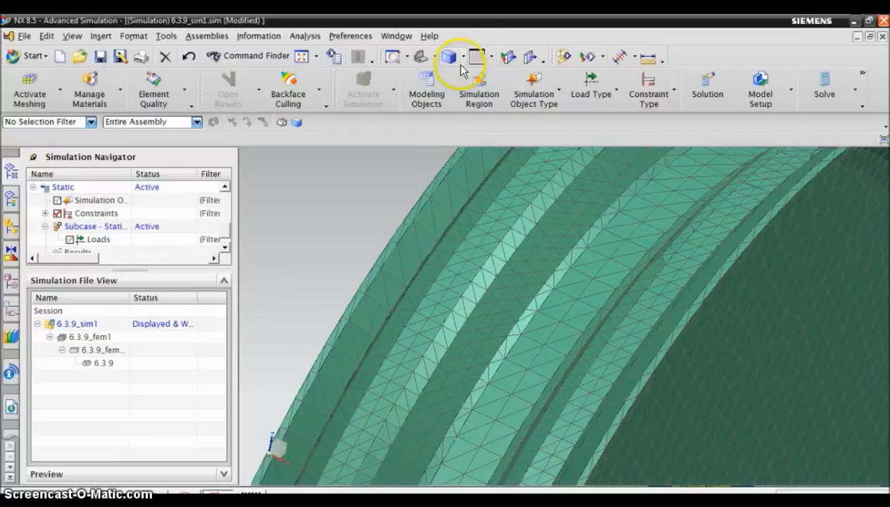
# Start a normal pressure load on element faces and name it Tire Pressure
pyautogui.click(597, 79)
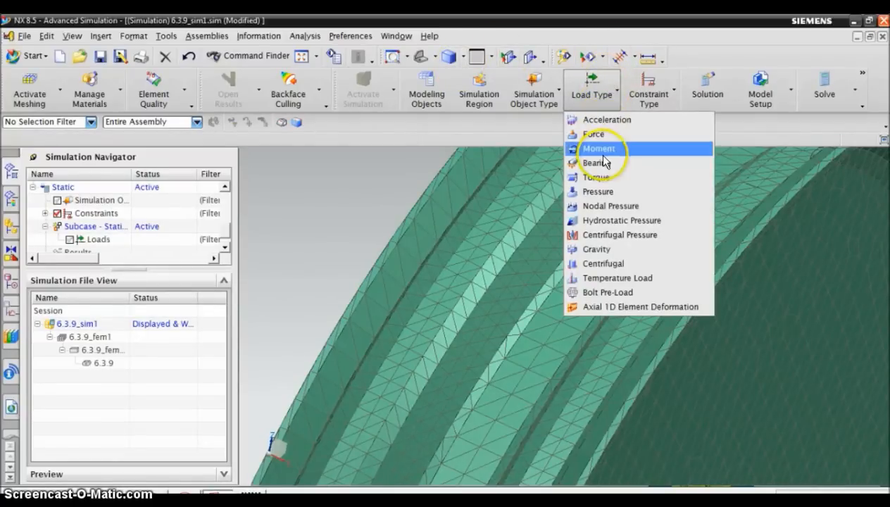
pyautogui.click(601, 194)
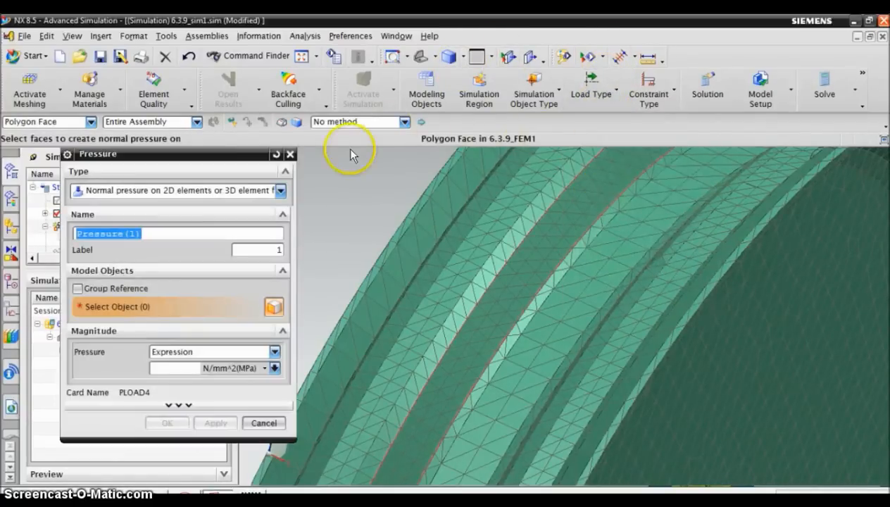
pyautogui.write('Tire')
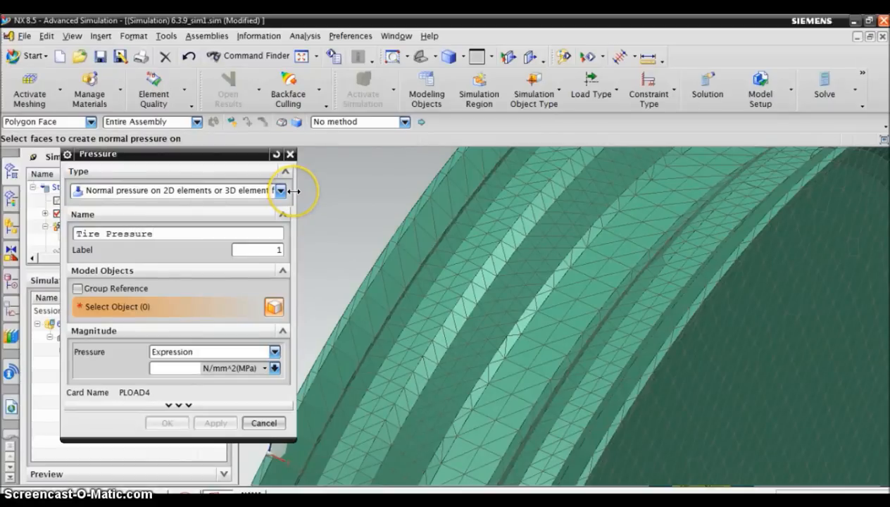
# Select ten adjacent outer rim faces between the bead flanges as targets of the Tire Pressure load
pyautogui.click(440, 257)
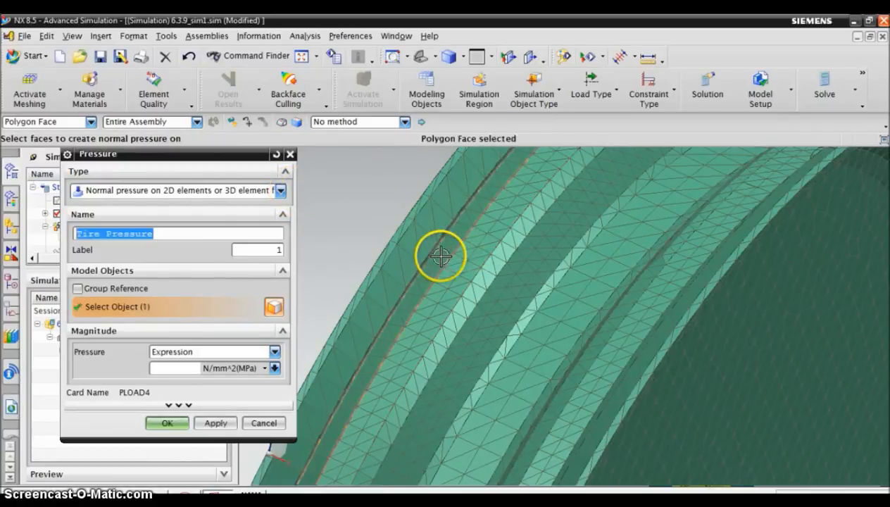
pyautogui.click(468, 289)
pyautogui.click(486, 307)
pyautogui.click(502, 314)
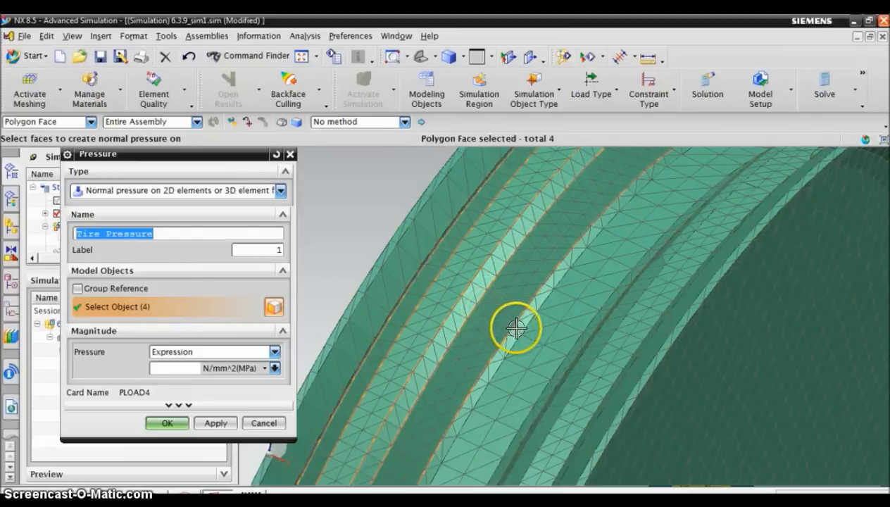
pyautogui.click(516, 329)
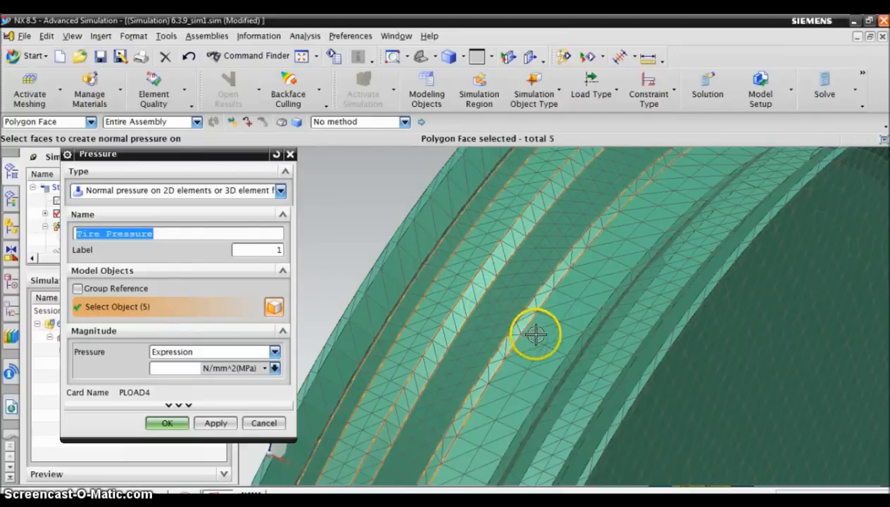
pyautogui.click(563, 370)
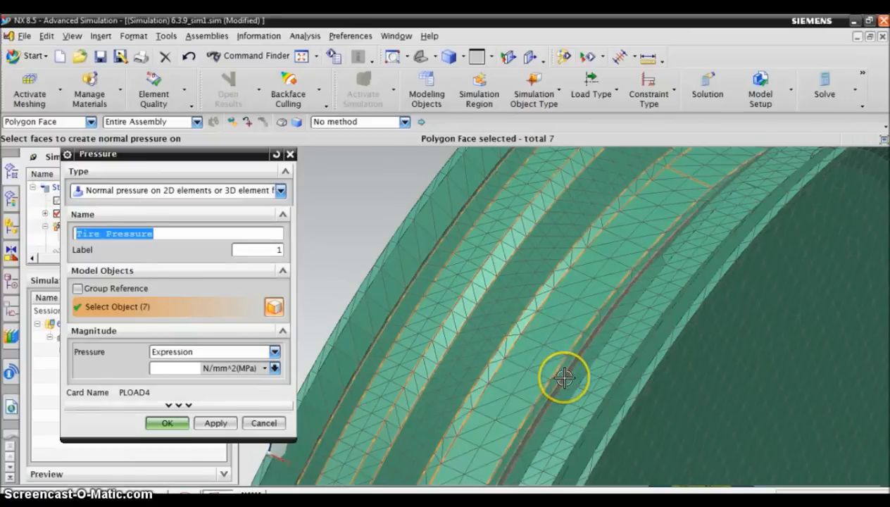
pyautogui.click(563, 378)
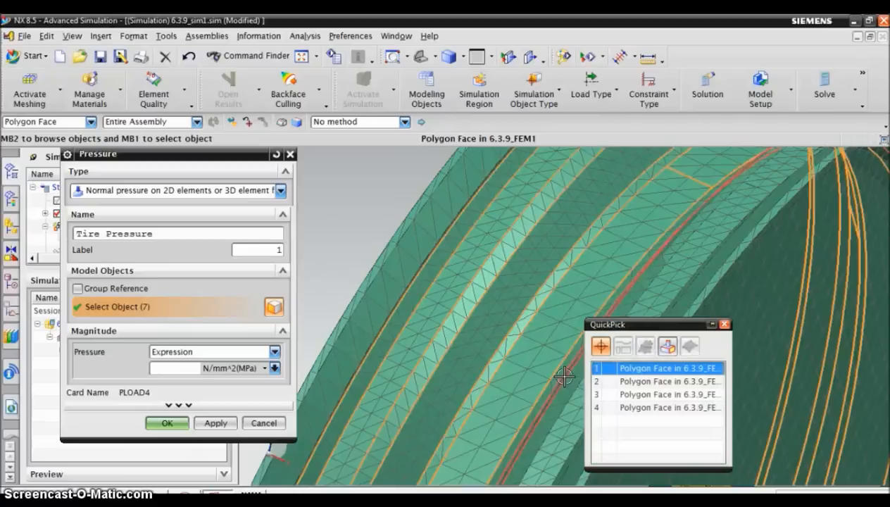
pyautogui.click(642, 367)
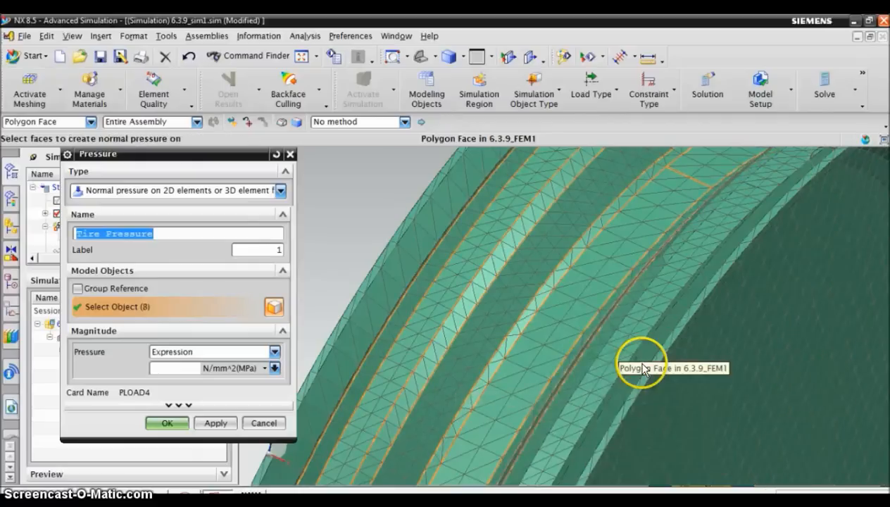
pyautogui.click(599, 365)
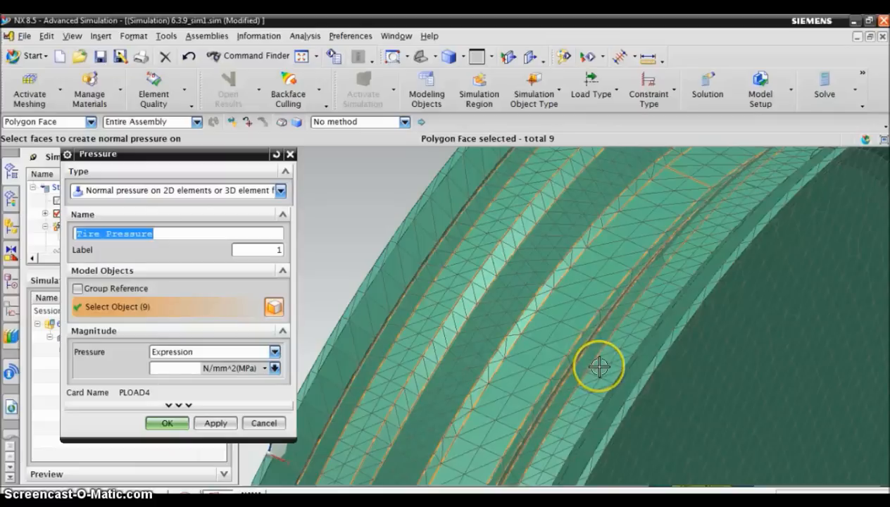
pyautogui.click(599, 366)
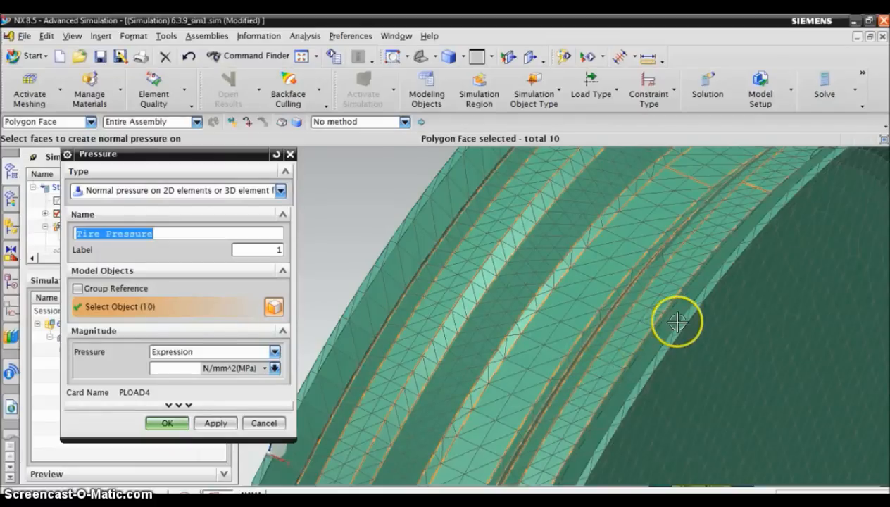
# Add the remaining outer rim face near the opposite flange to the Tire Pressure load's selection
pyautogui.click(405, 56)
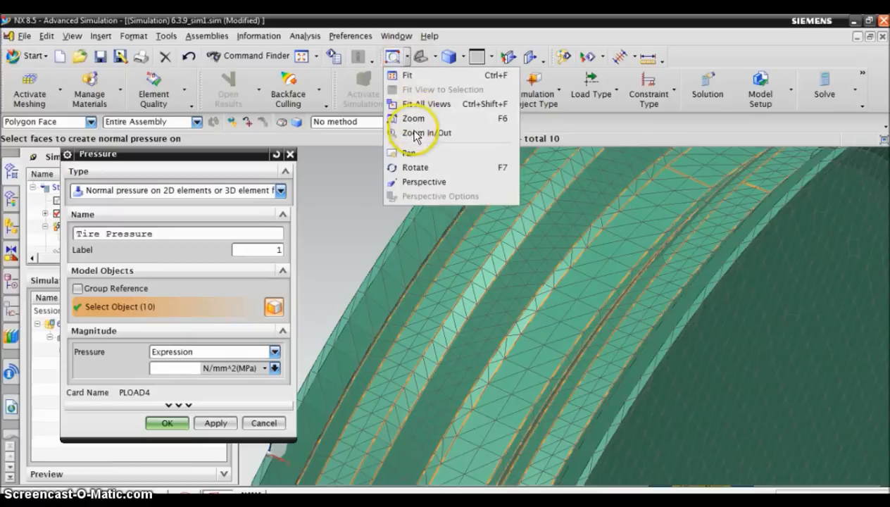
pyautogui.click(412, 167)
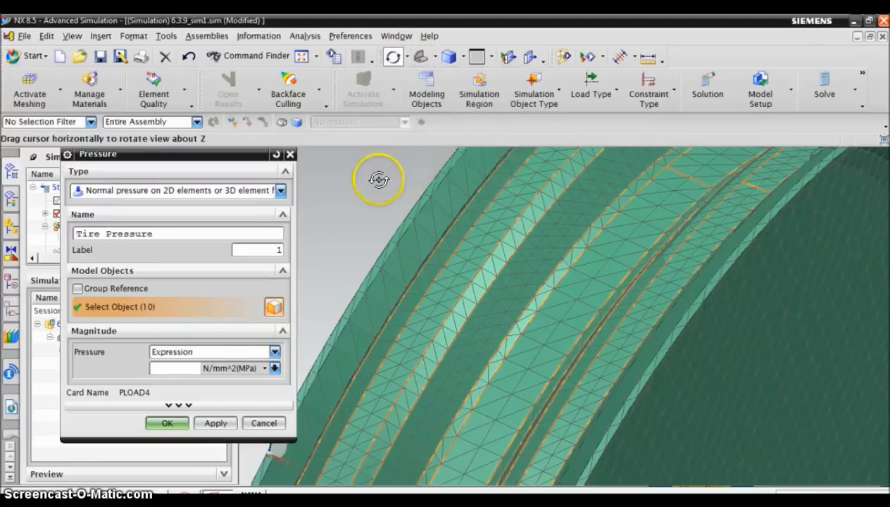
pyautogui.moveTo(382, 184); pyautogui.dragTo(396, 188)
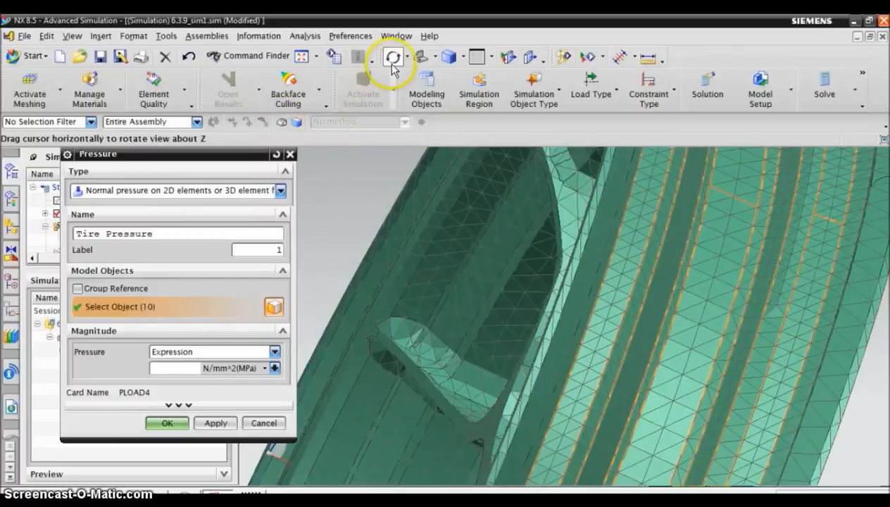
pyautogui.press('Escape')
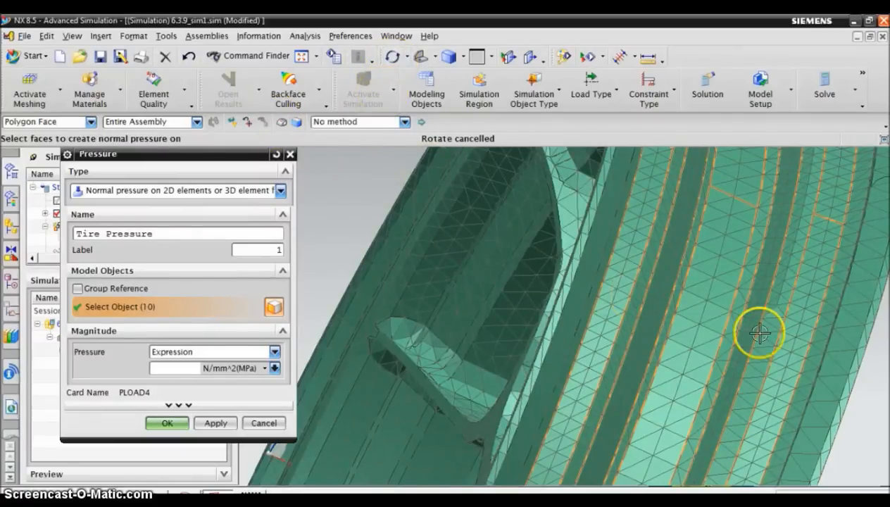
pyautogui.click(815, 354)
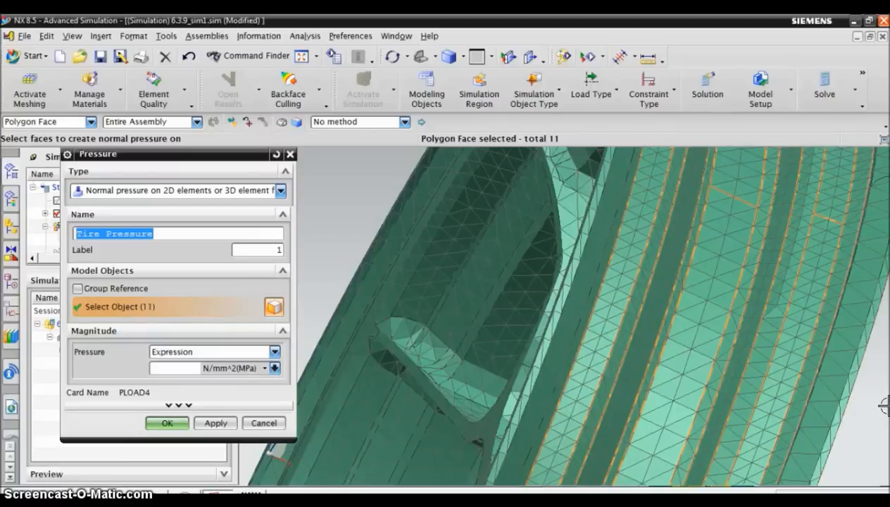
# Switch to the web browser and look up the rim pressure load on the Mechanical Team wiki's Wheel FEA page
pyautogui.click(166, 367)
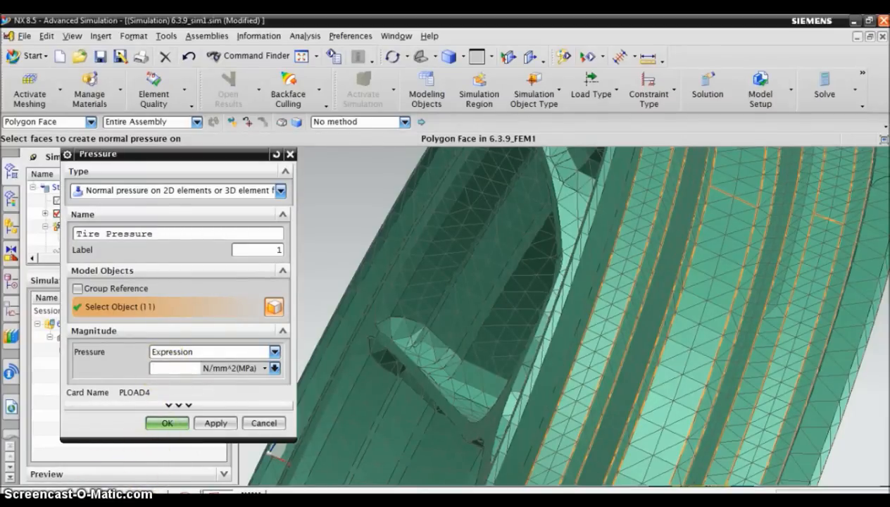
pyautogui.click(153, 496)
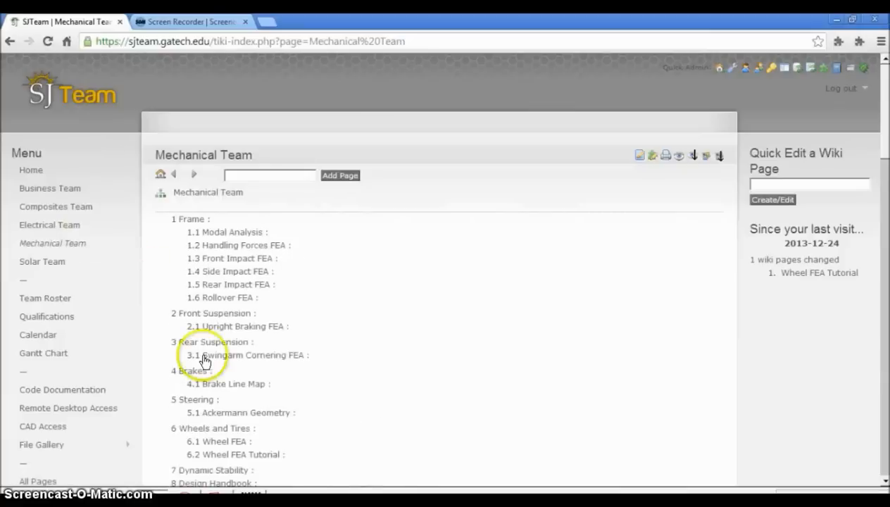
pyautogui.click(225, 442)
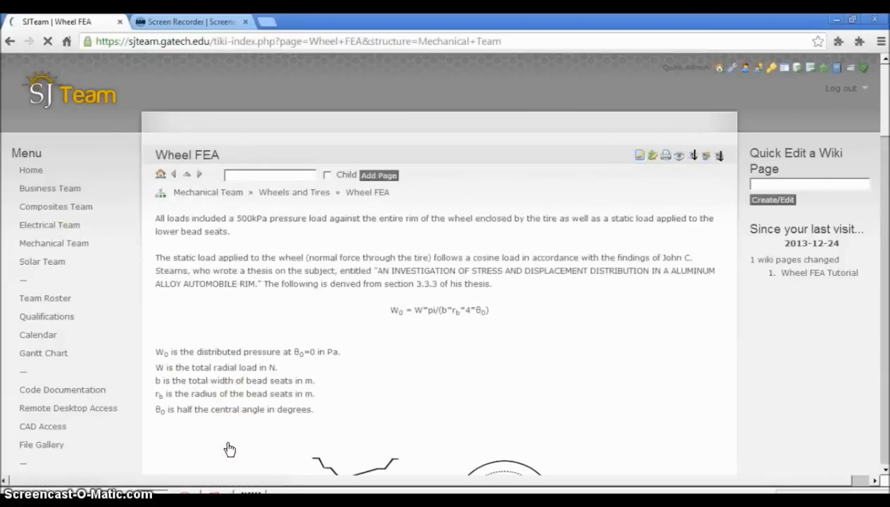
pyautogui.scroll(-3, 342, 373)
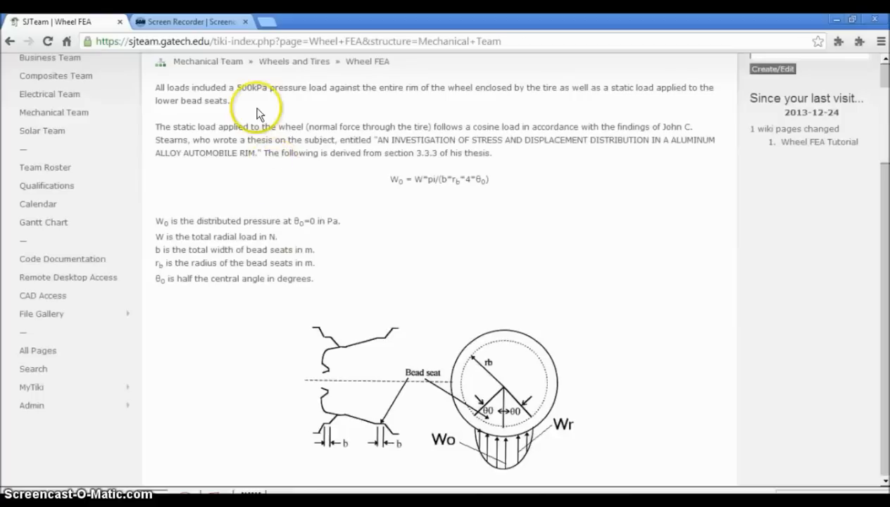
pyautogui.scroll(3, 257, 113)
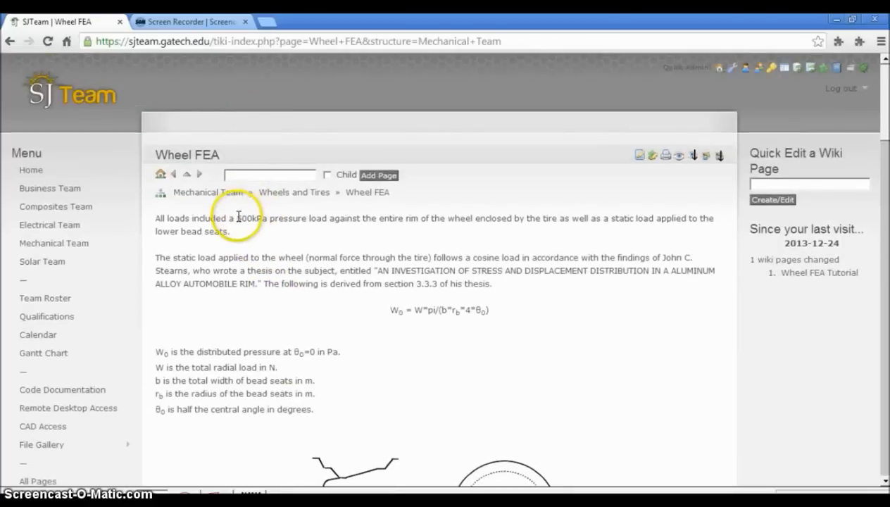
pyautogui.moveTo(238, 219); pyautogui.dragTo(248, 219)
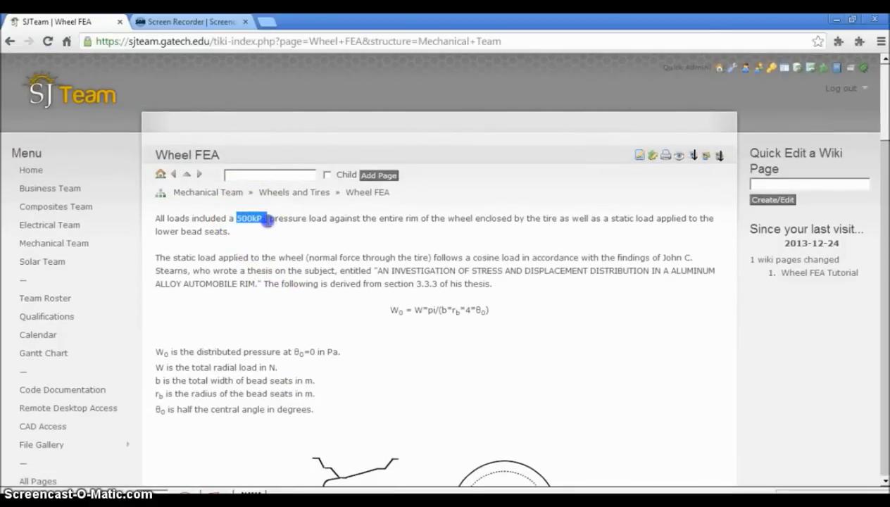
# Switch back to NX and create the Tire Pressure load with a magnitude of 500 kPa
pyautogui.click(254, 301)
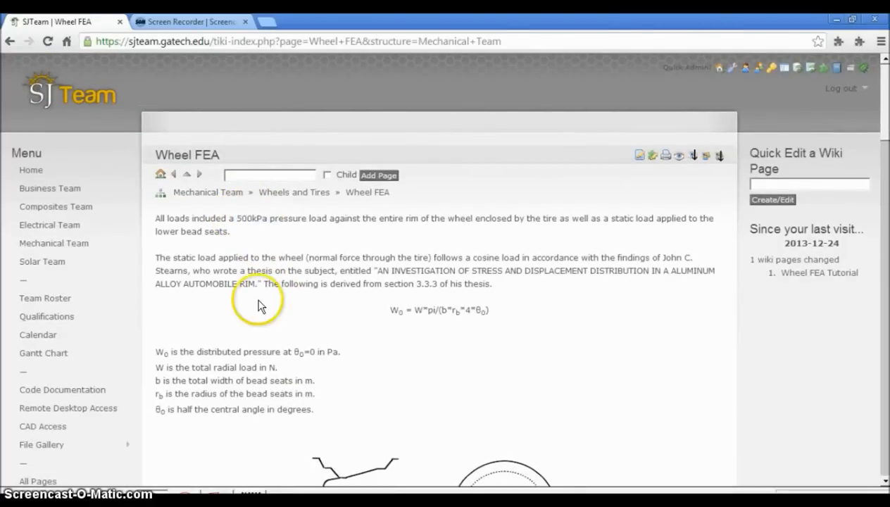
pyautogui.hotkey('alt', 'Tab')
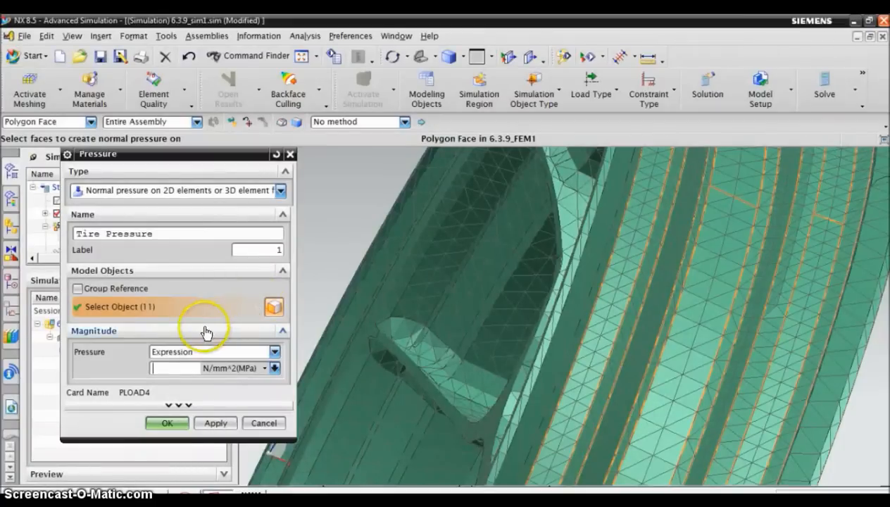
pyautogui.click(237, 367)
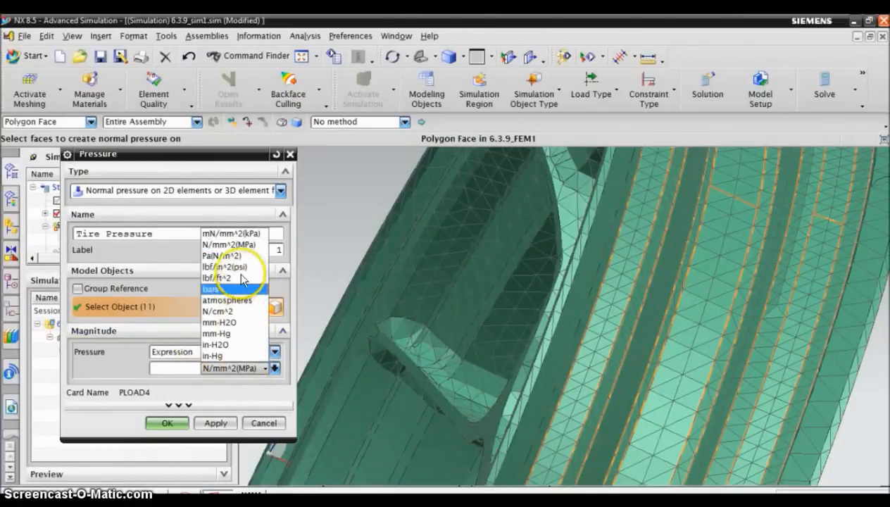
pyautogui.click(236, 233)
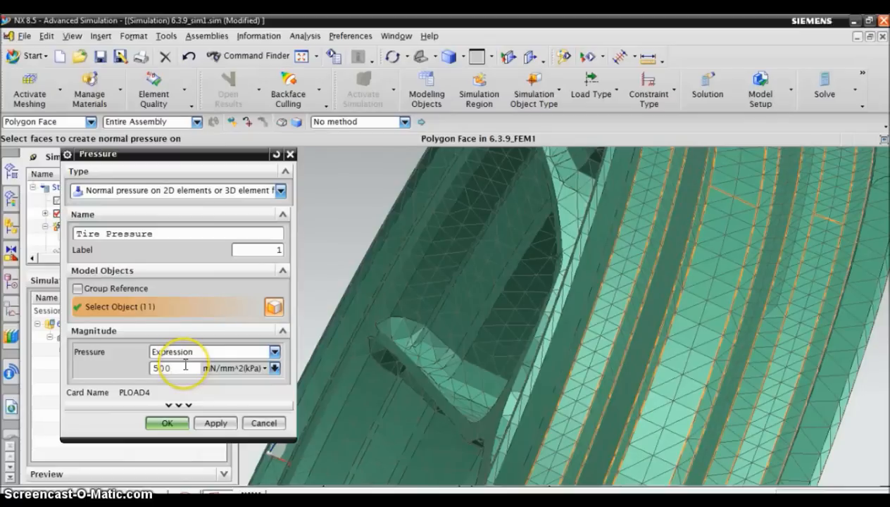
pyautogui.click(166, 423)
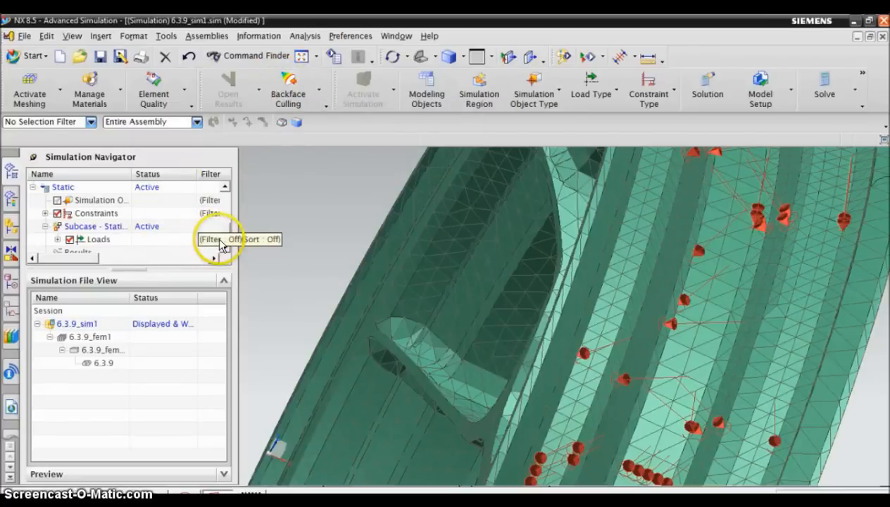
# Expand the static subcase's loads and hide the Tire Pressure load symbols on the wheel
pyautogui.moveTo(126, 268); pyautogui.dragTo(123, 322)
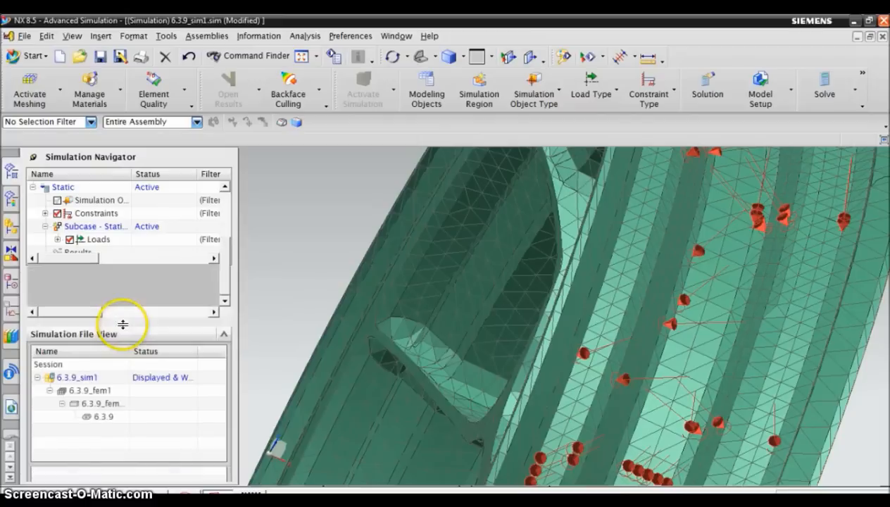
pyautogui.click(59, 240)
pyautogui.click(83, 292)
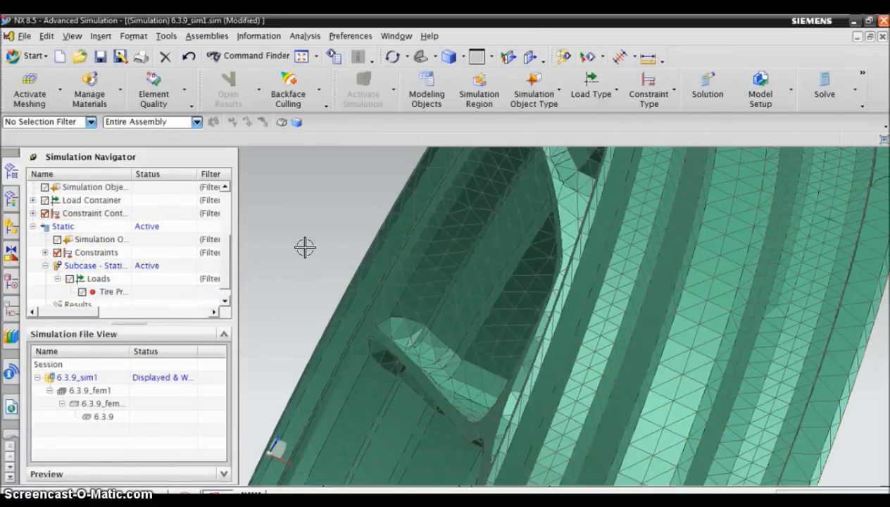
# Start a Node/Element Information query on the wheel mesh with the type set to Node
pyautogui.click(406, 58)
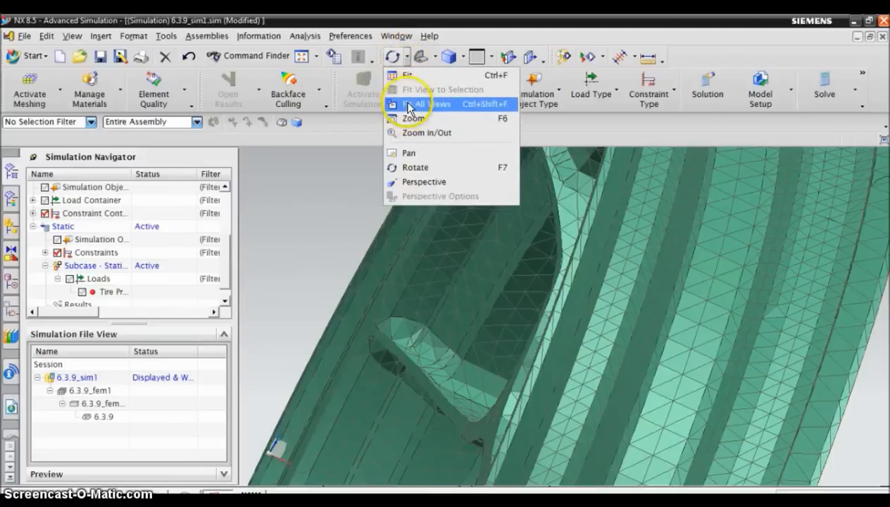
pyautogui.click(407, 74)
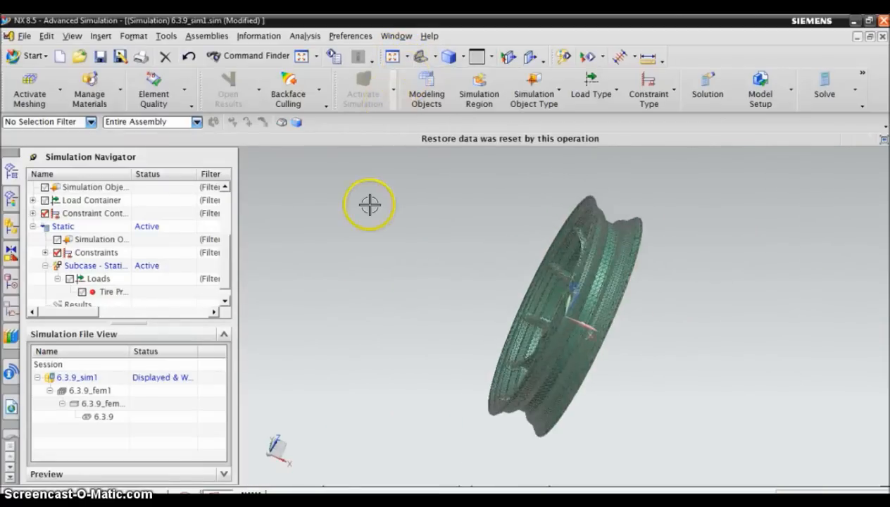
pyautogui.click(258, 36)
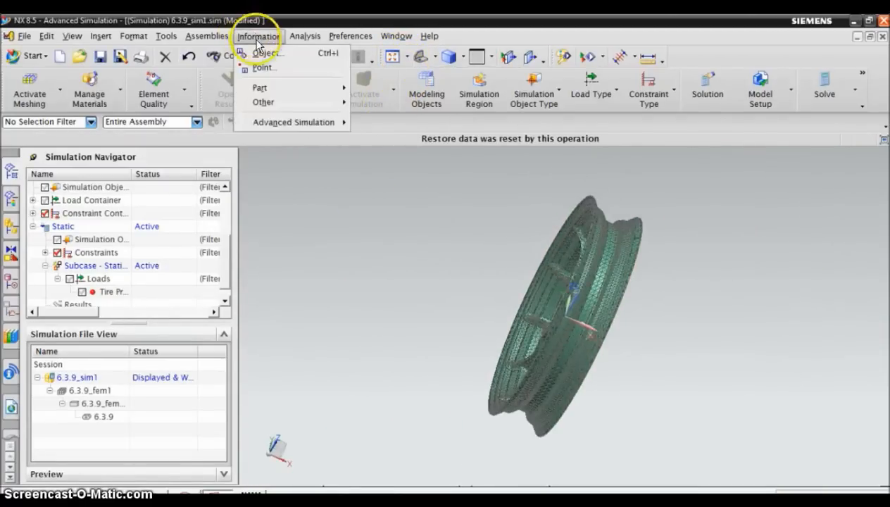
pyautogui.moveTo(274, 121)
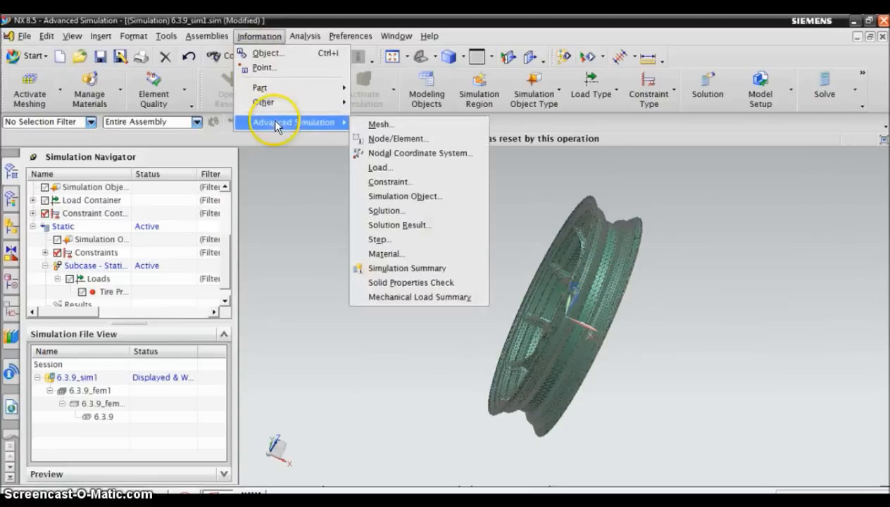
pyautogui.click(366, 138)
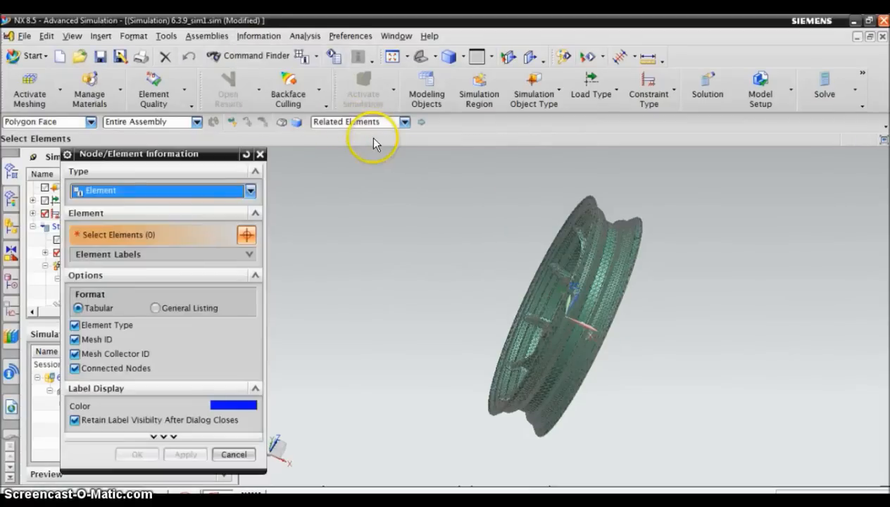
pyautogui.click(205, 191)
pyautogui.click(199, 204)
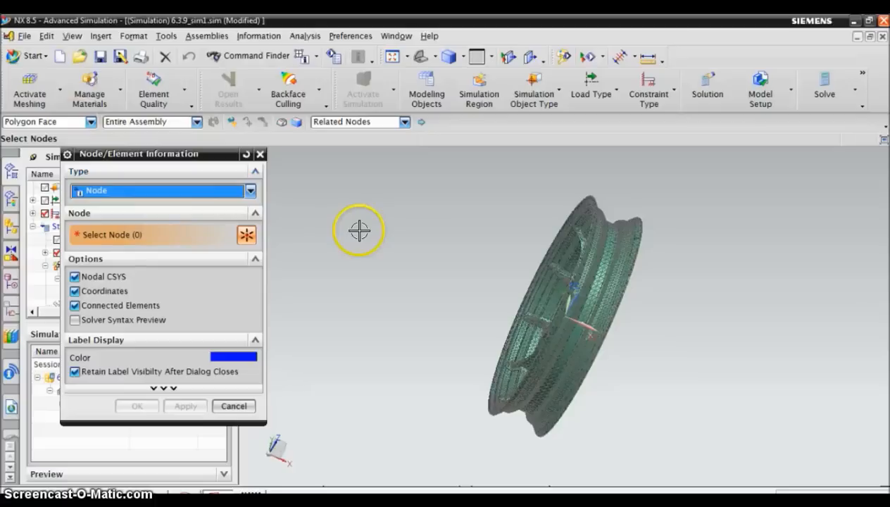
# Select all nodes of the bead seat face beside one rim flange for the node query
pyautogui.click(406, 56)
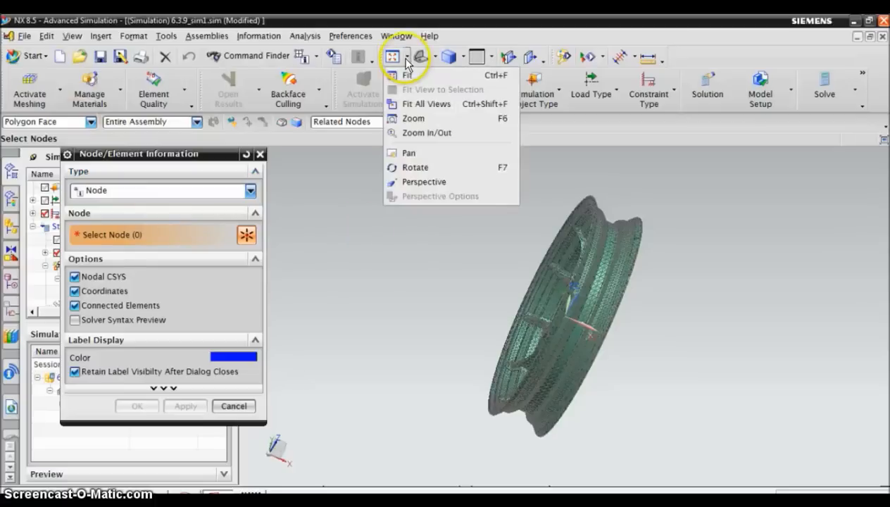
pyautogui.click(410, 120)
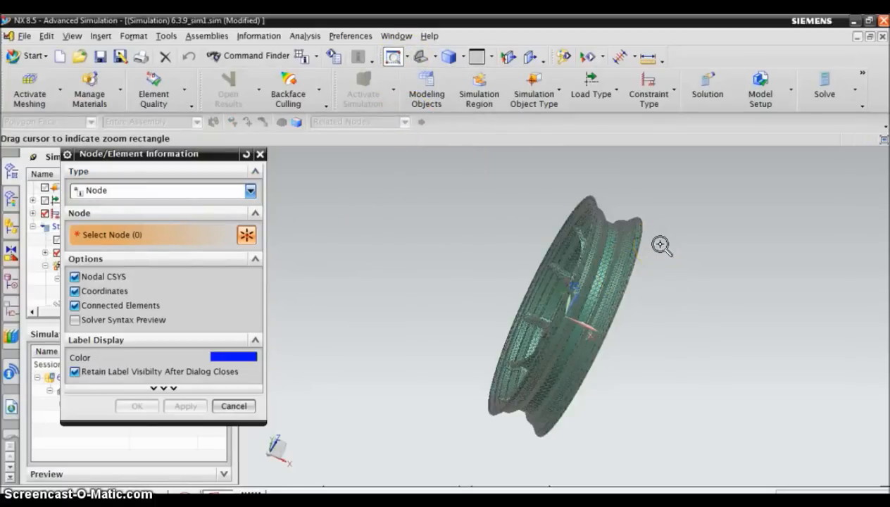
pyautogui.moveTo(641, 250); pyautogui.dragTo(607, 267)
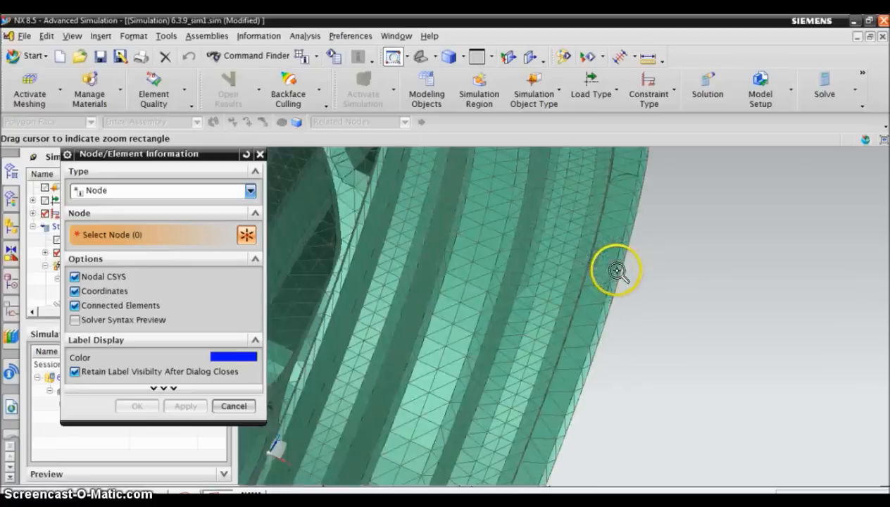
pyautogui.press('Escape')
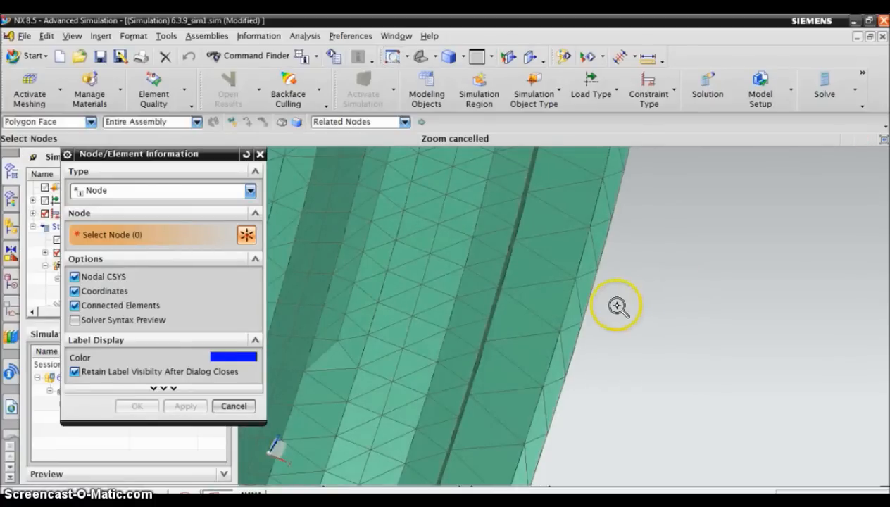
pyautogui.click(485, 303)
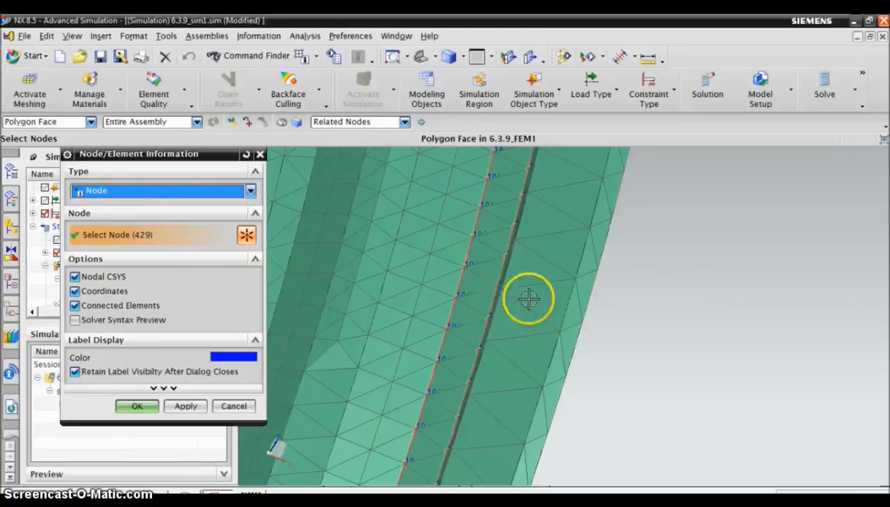
# Add the nodes of the bead seat face at the opposite rim flange to the node query's selection
pyautogui.click(406, 60)
pyautogui.click(406, 79)
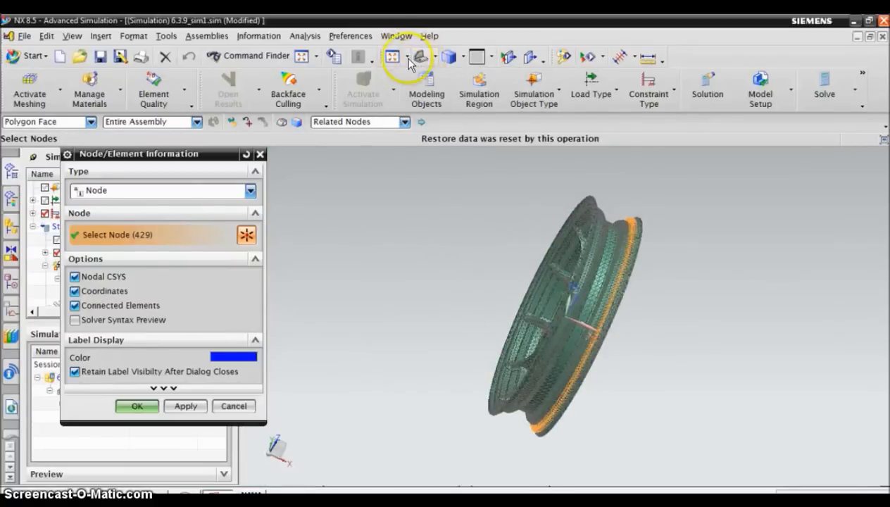
pyautogui.click(406, 61)
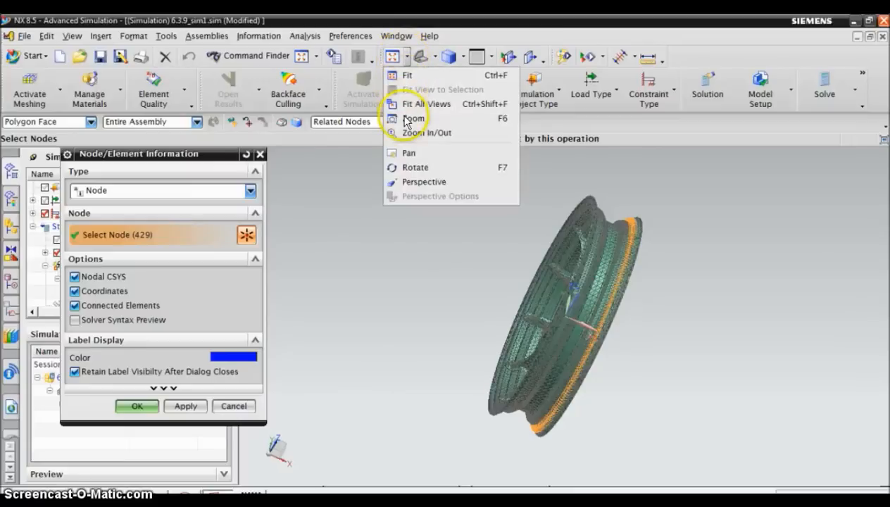
pyautogui.click(411, 167)
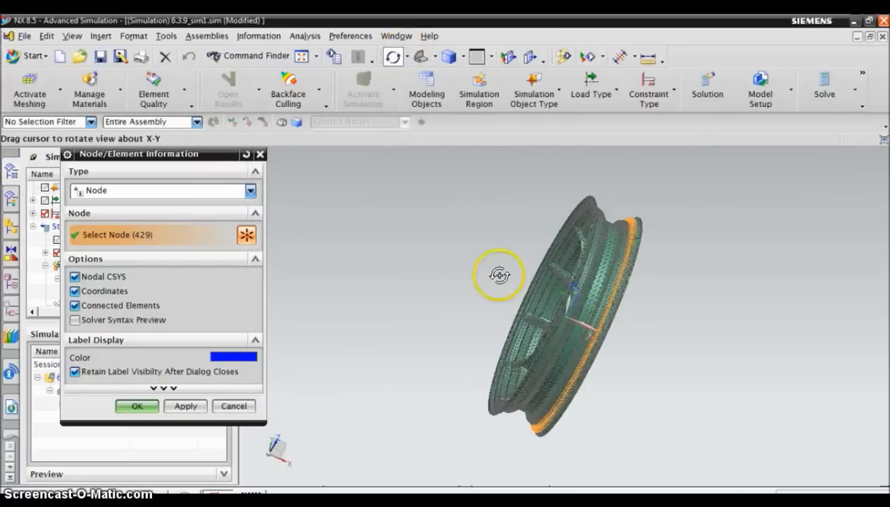
pyautogui.moveTo(643, 314); pyautogui.dragTo(611, 301)
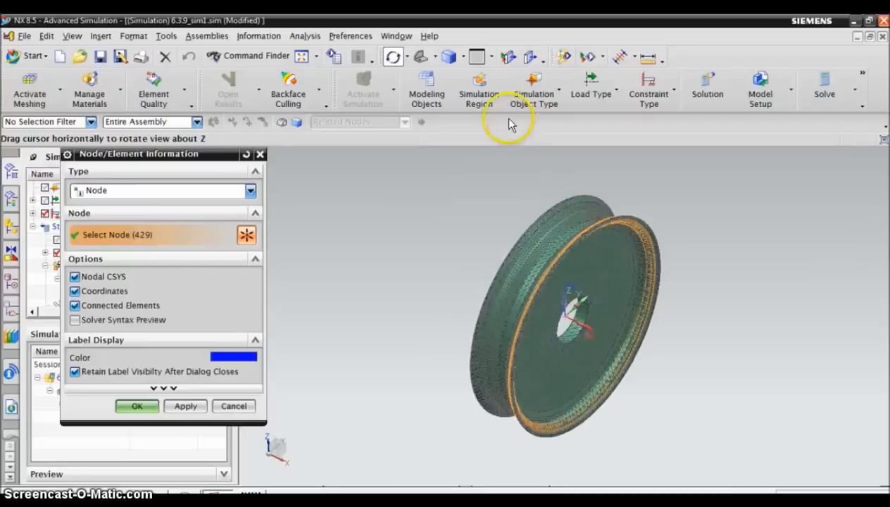
pyautogui.click(406, 61)
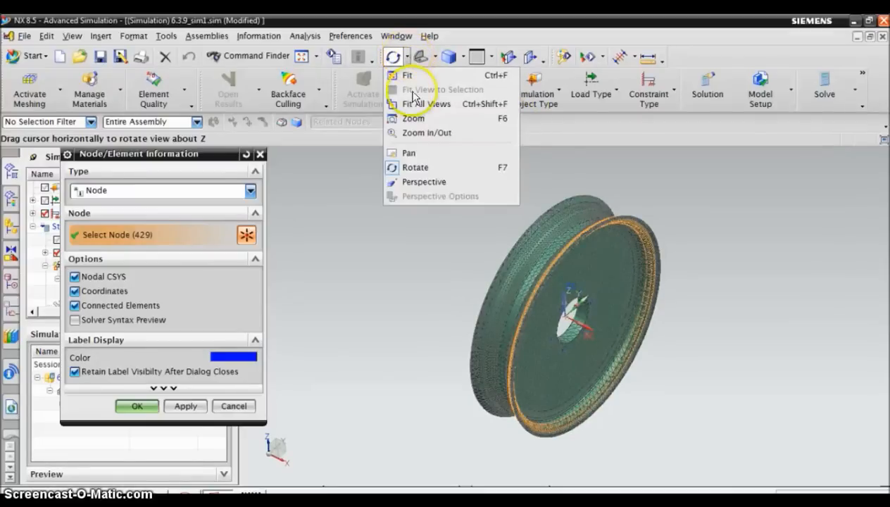
pyautogui.click(398, 118)
pyautogui.moveTo(493, 237); pyautogui.dragTo(532, 280)
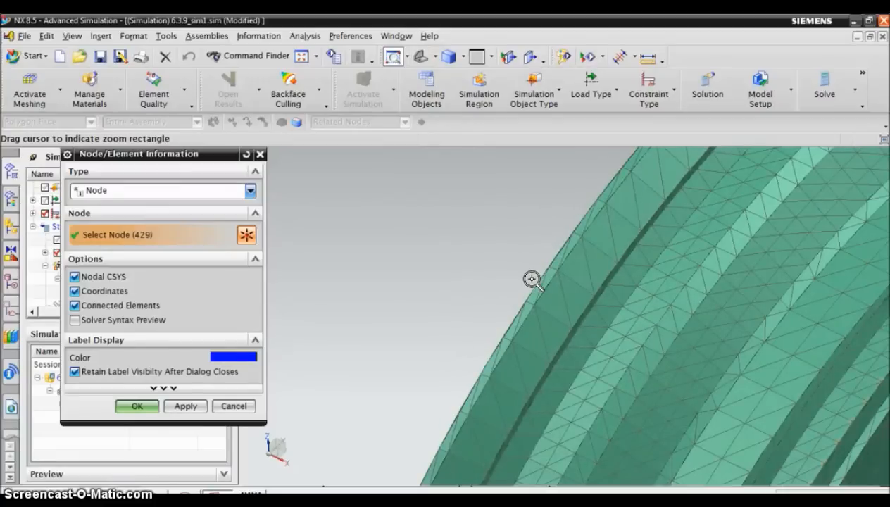
pyautogui.click(392, 59)
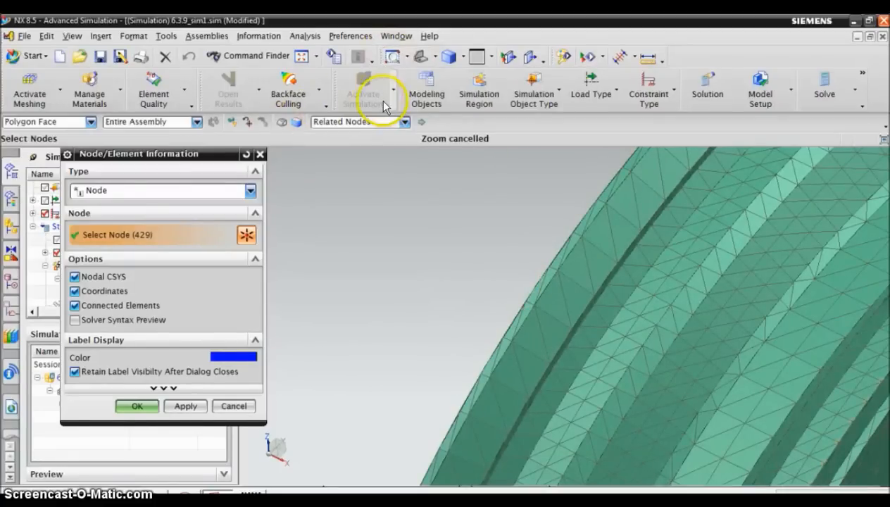
pyautogui.click(606, 305)
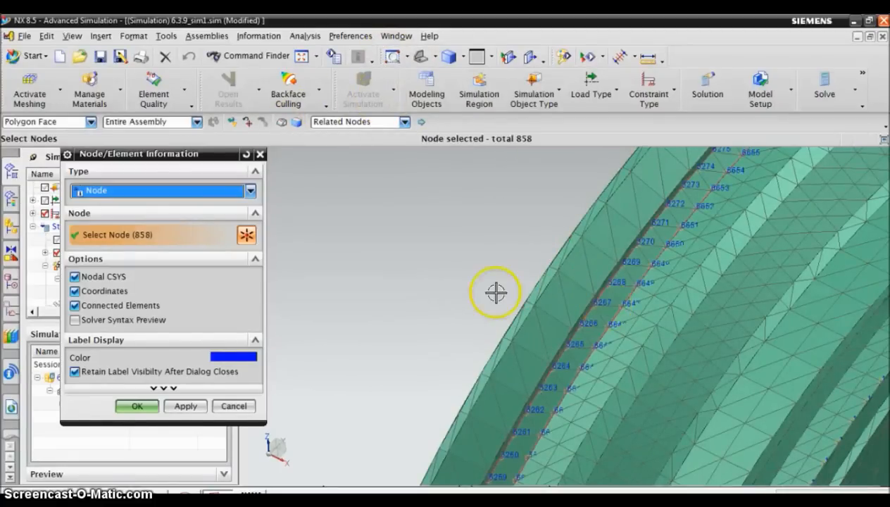
# Generate the information listing for the selected nodes and save it as a text file named nodes in the Wheel FEA folder
pyautogui.click(249, 193)
pyautogui.click(250, 193)
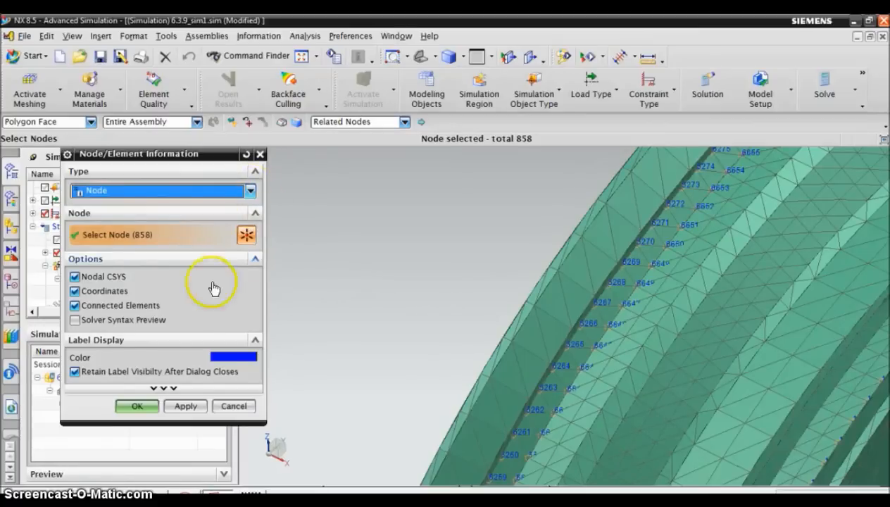
pyautogui.click(138, 406)
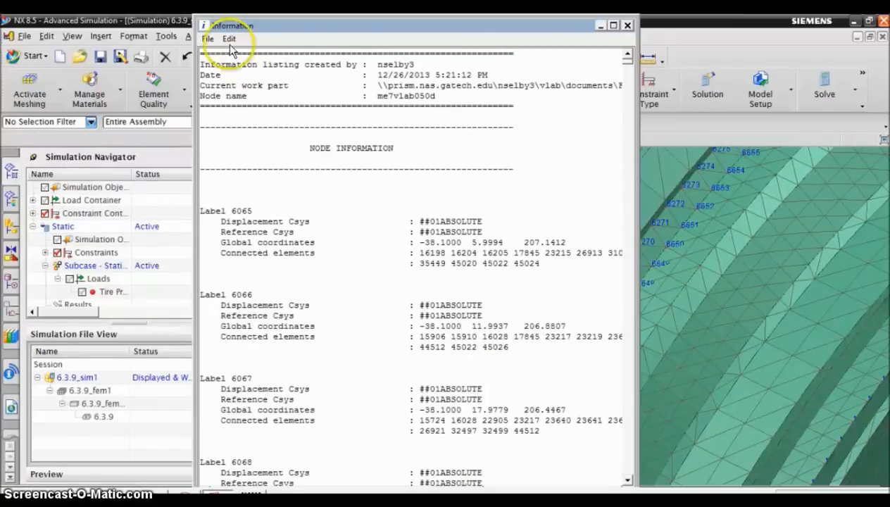
pyautogui.click(208, 39)
pyautogui.click(207, 54)
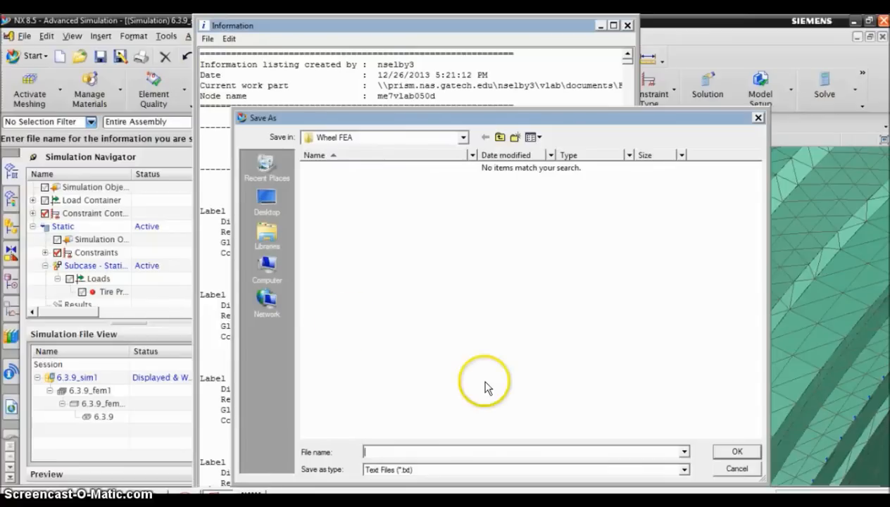
pyautogui.write('nodes')
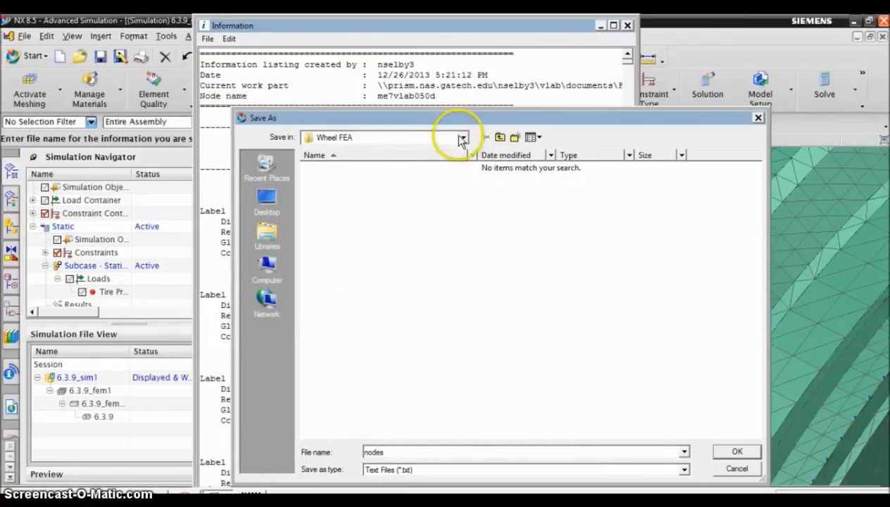
pyautogui.click(734, 452)
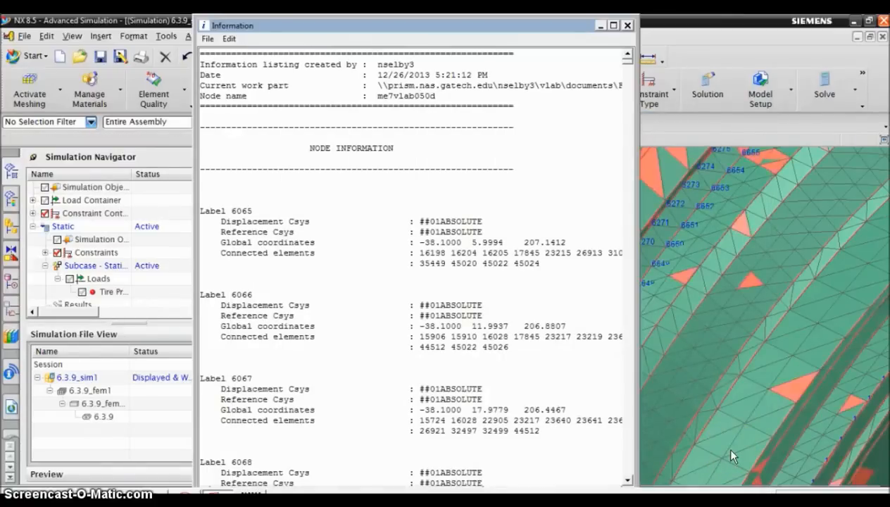
pyautogui.click(627, 26)
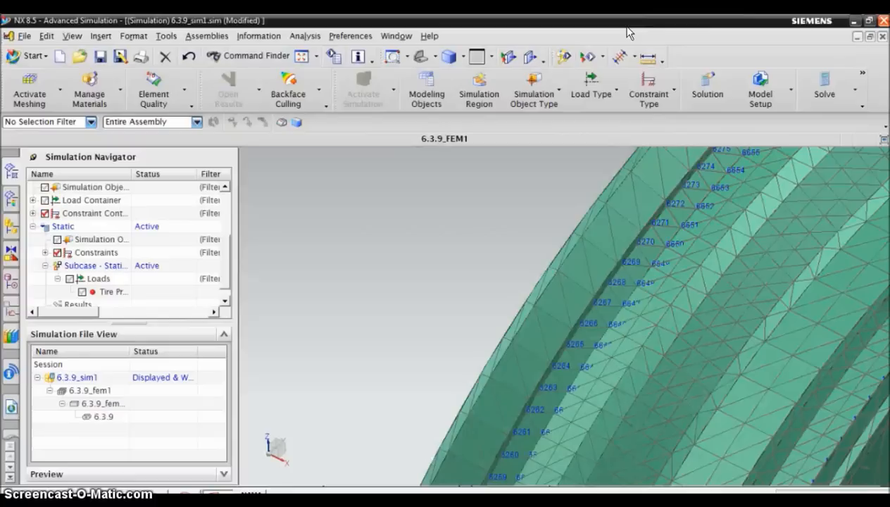
# Start a Node/Element Information query with the type set to Element and select all elements of the bead seat face beside one rim flange
pyautogui.click(258, 37)
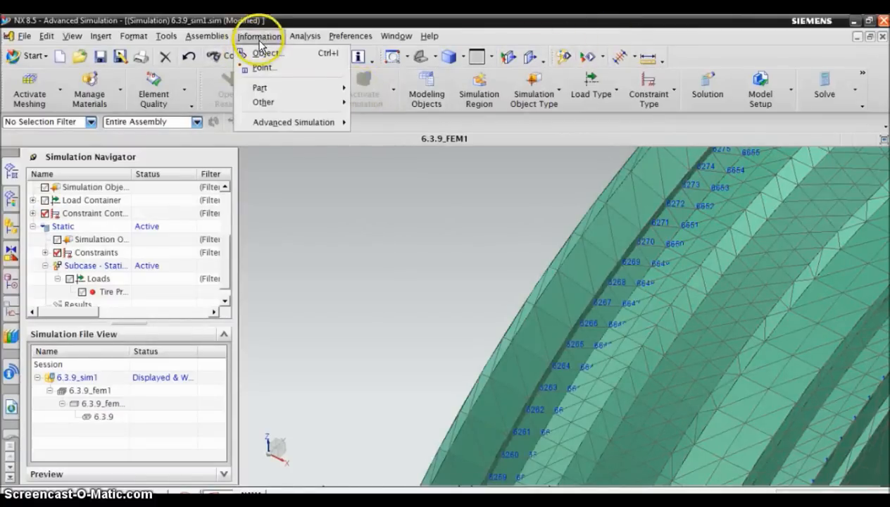
pyautogui.moveTo(264, 119)
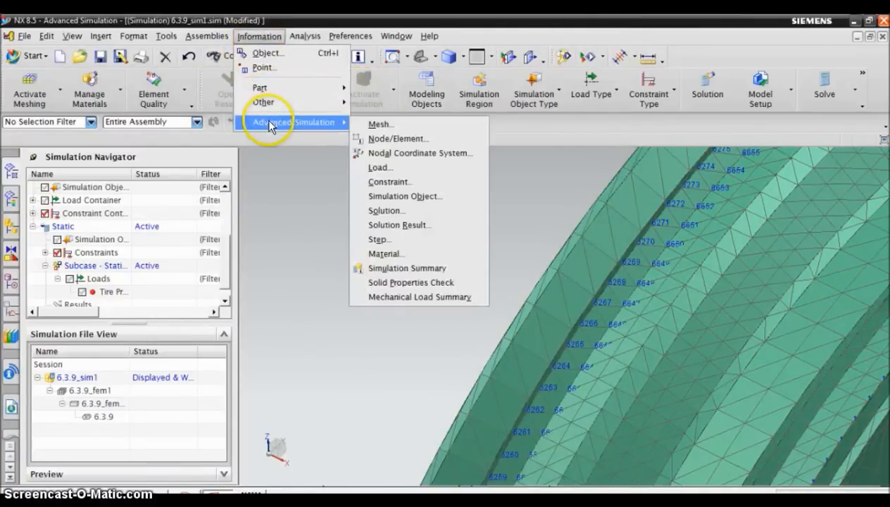
pyautogui.click(392, 139)
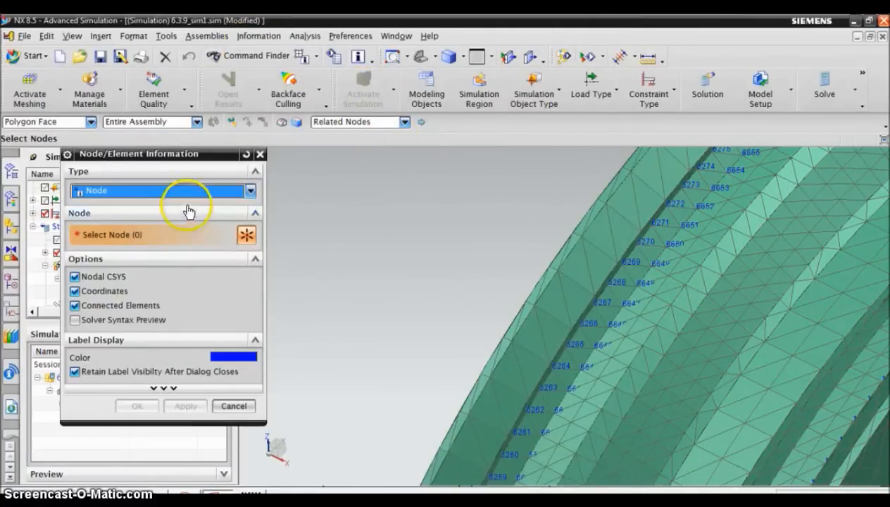
pyautogui.click(190, 190)
pyautogui.click(182, 221)
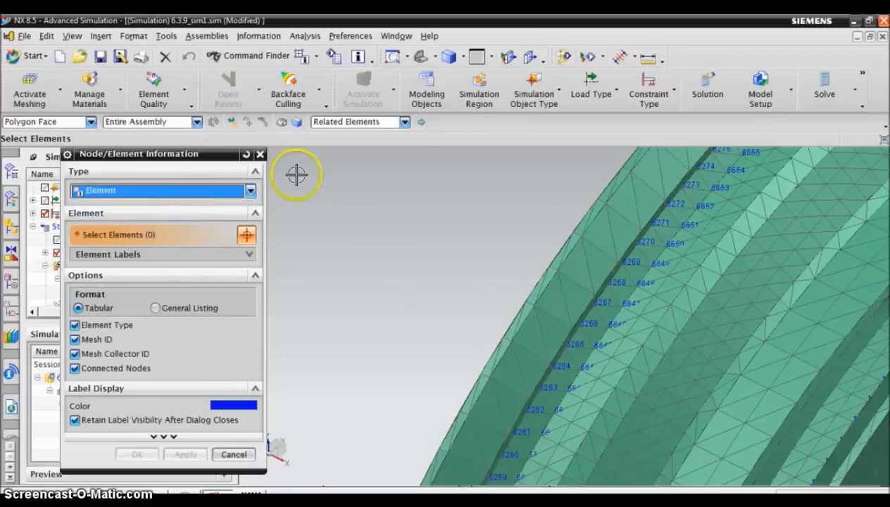
pyautogui.click(619, 285)
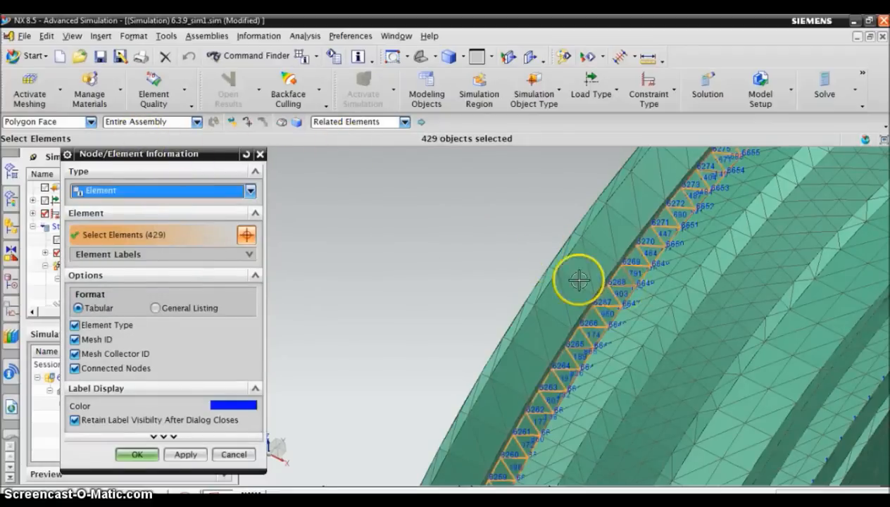
# Add the elements of the bead seat face at the opposite rim flange to the element query's selection
pyautogui.click(406, 56)
pyautogui.click(398, 65)
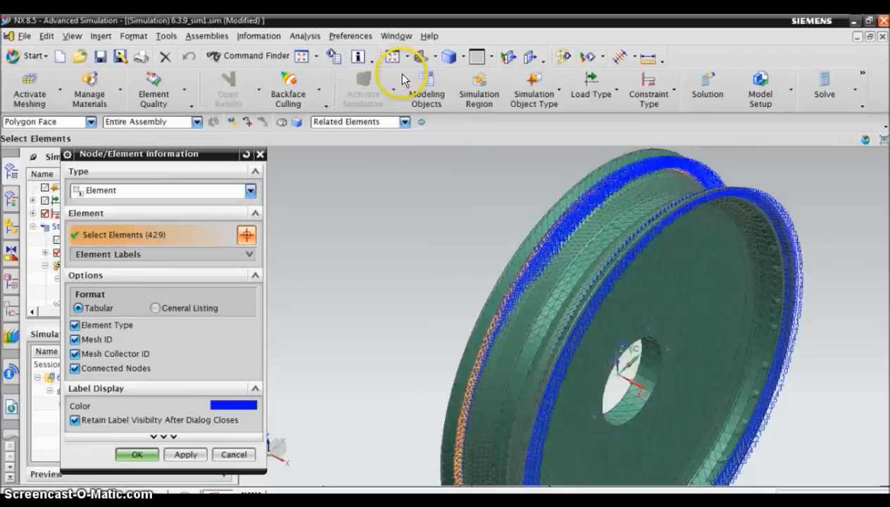
pyautogui.click(406, 57)
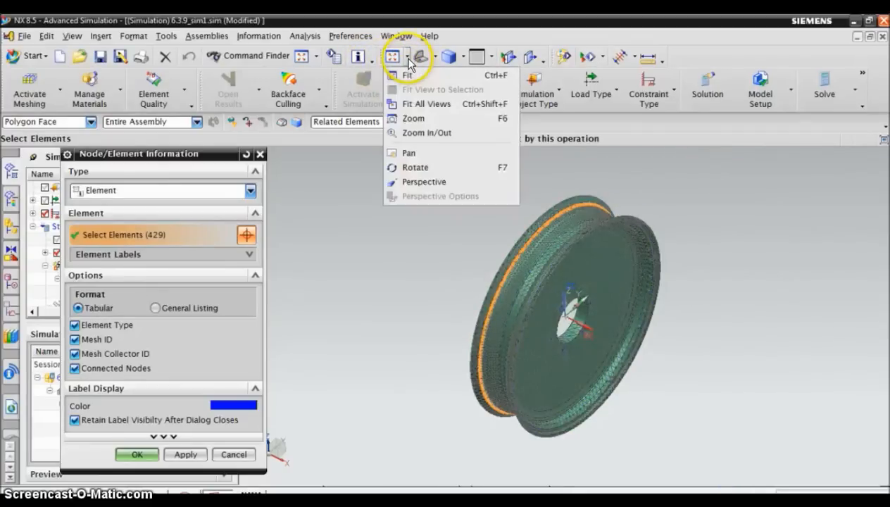
pyautogui.click(413, 169)
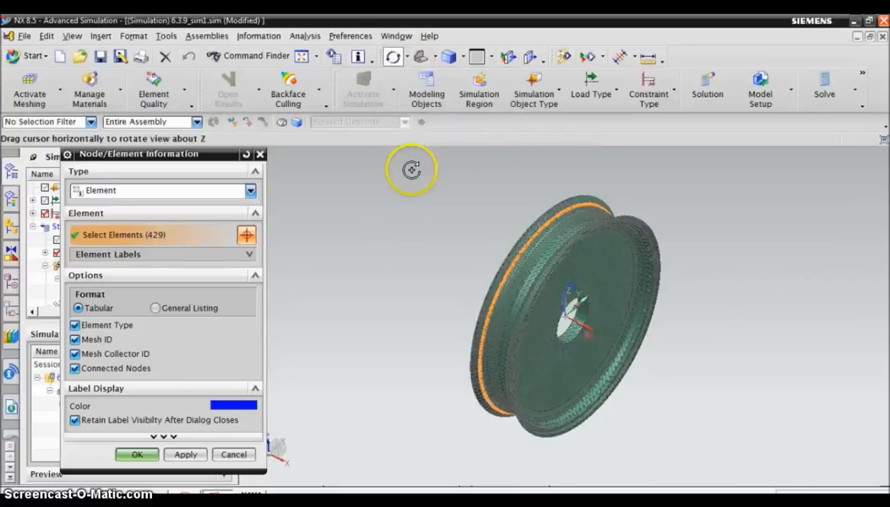
pyautogui.moveTo(506, 284); pyautogui.dragTo(518, 289)
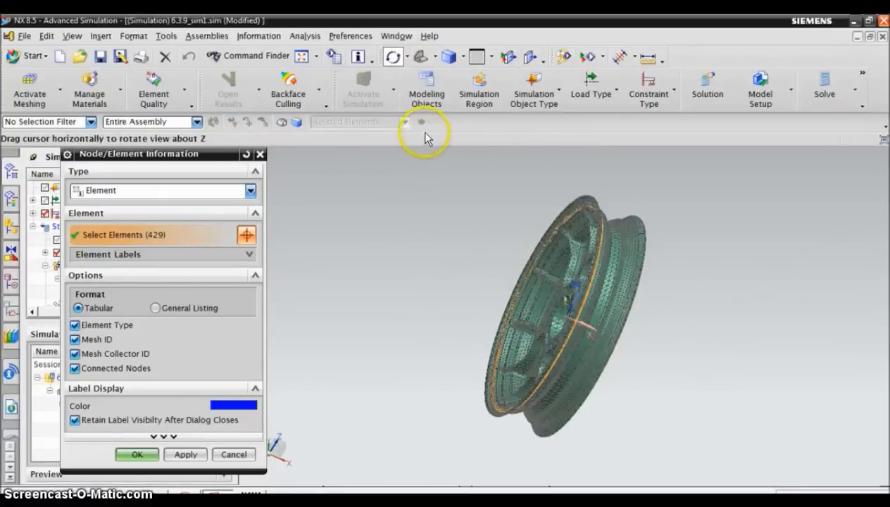
pyautogui.click(406, 58)
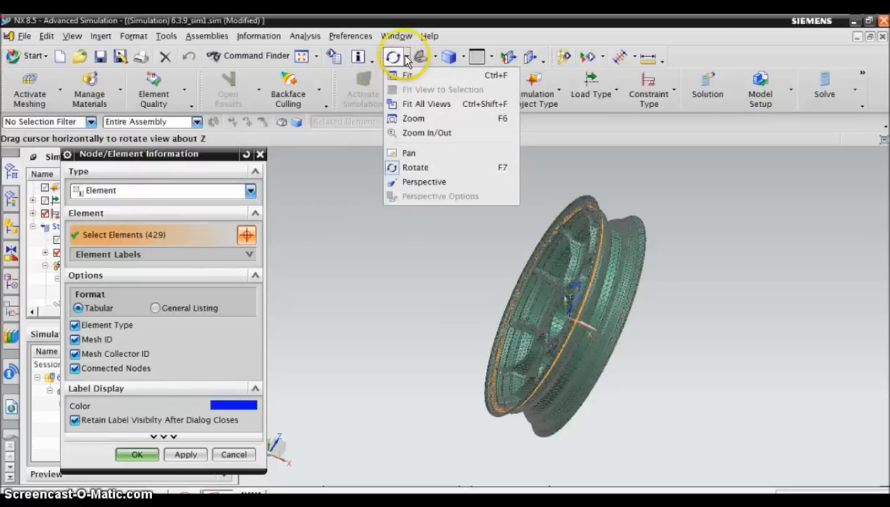
pyautogui.click(406, 120)
pyautogui.moveTo(658, 248); pyautogui.dragTo(622, 275)
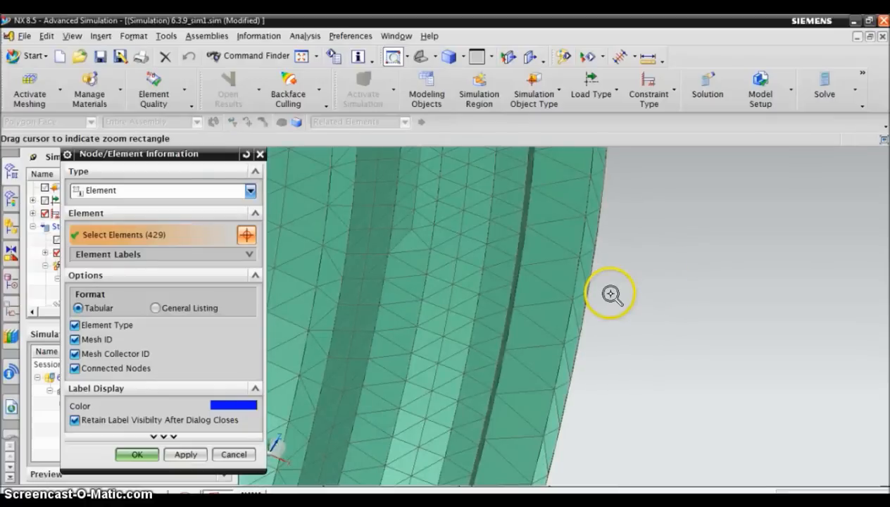
pyautogui.press('Escape')
pyautogui.click(493, 303)
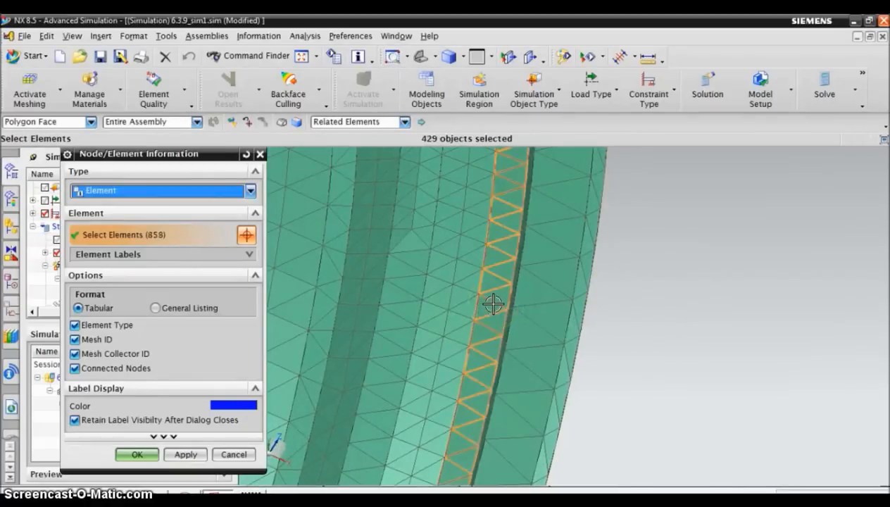
# Generate the information listing for the selected elements and save it as a text file named elements in the Wheel FEA folder
pyautogui.click(127, 456)
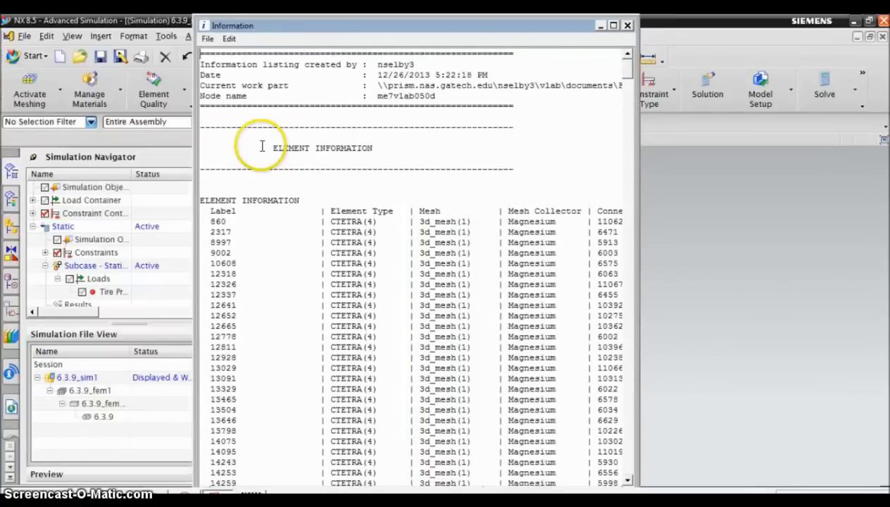
pyautogui.click(208, 39)
pyautogui.click(179, 55)
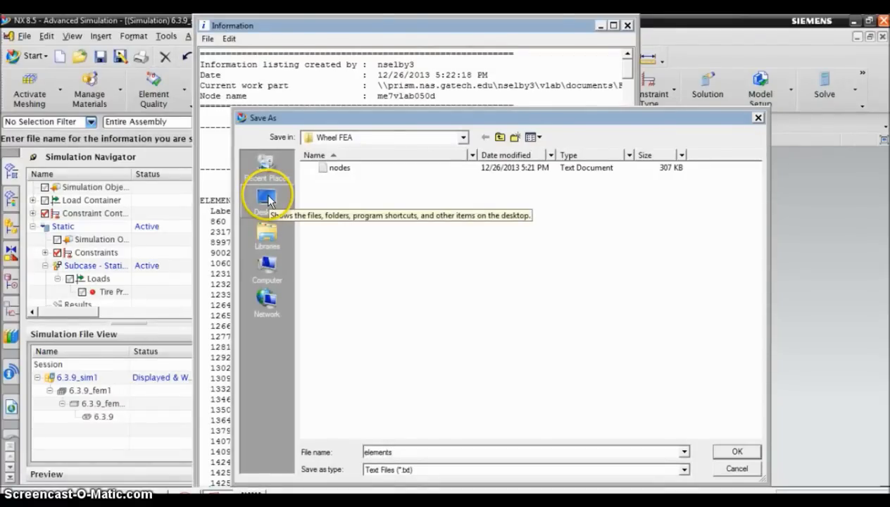
pyautogui.press('Return')
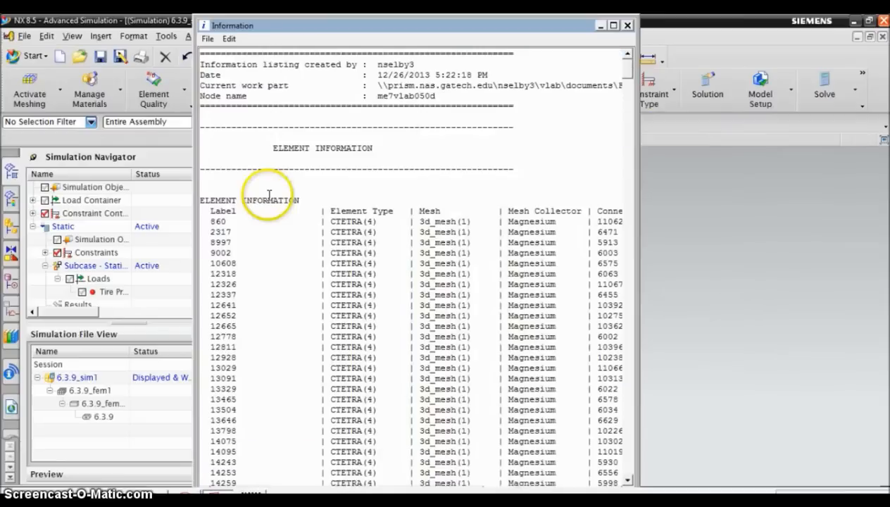
pyautogui.click(627, 26)
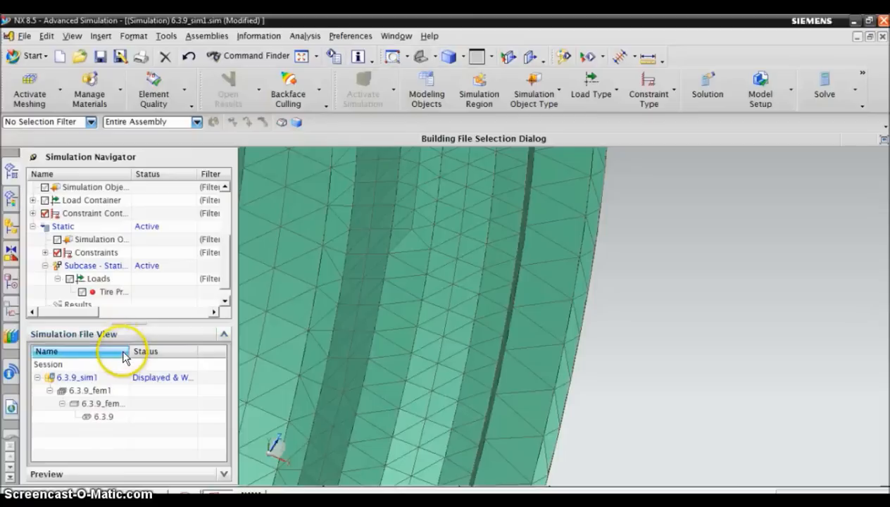
# Open the write_wheel_loads_static script from the Wheel FEA folder in MATLAB and run it
pyautogui.press('super')
pyautogui.write('mat')
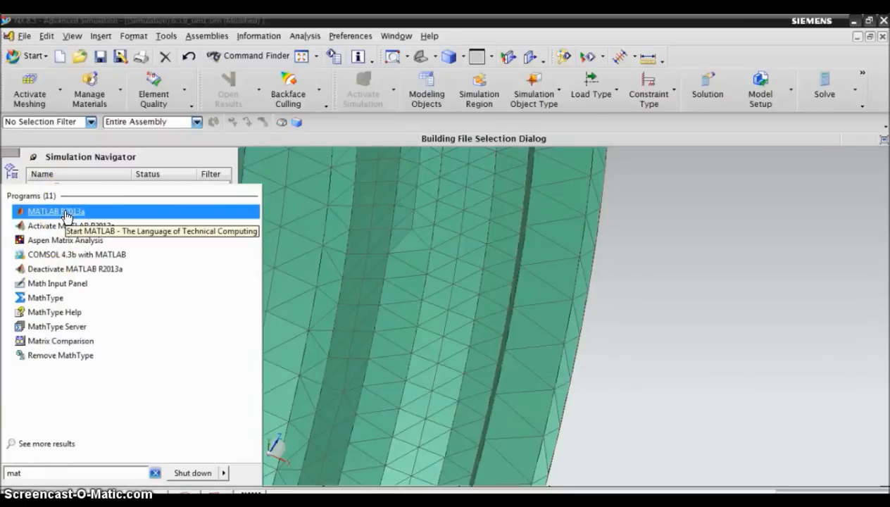
pyautogui.click(67, 505)
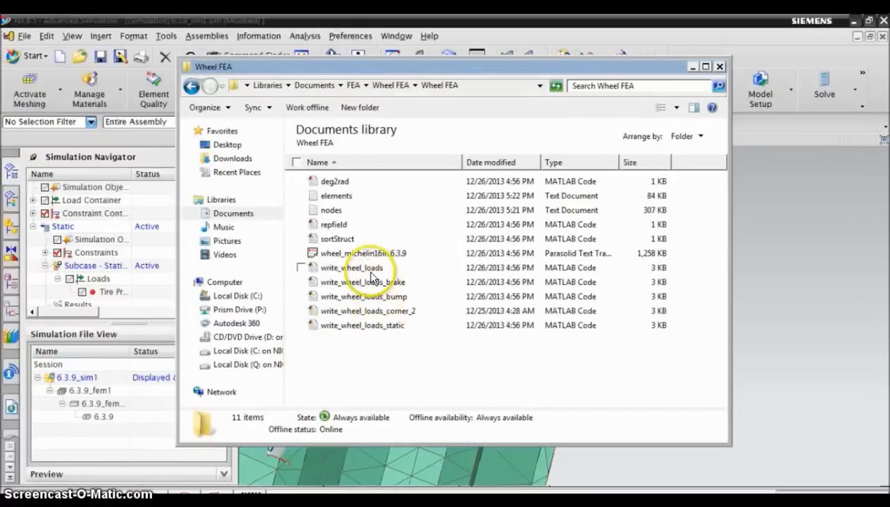
pyautogui.doubleClick(363, 325)
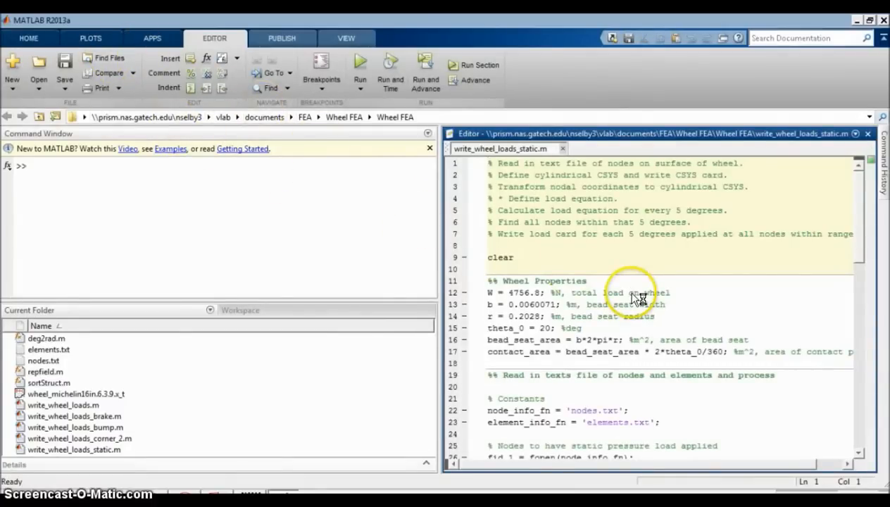
pyautogui.moveTo(857, 229); pyautogui.dragTo(859, 200)
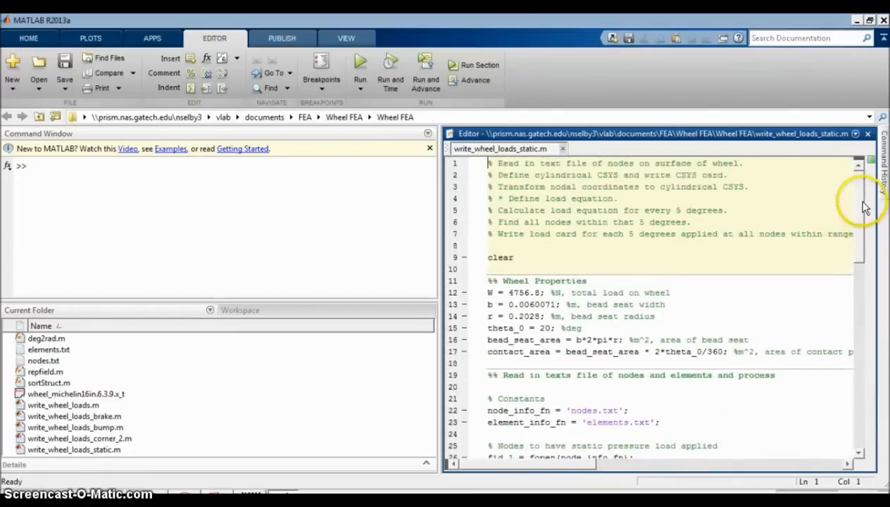
pyautogui.click(361, 61)
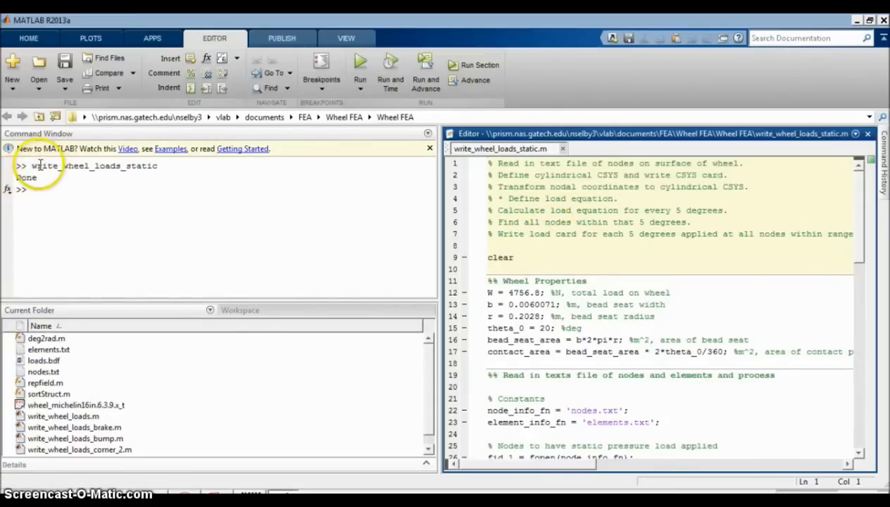
# Switch back to NX, edit the Static solution and create a Bulk Data user defined text object named Static Load
pyautogui.click(200, 493)
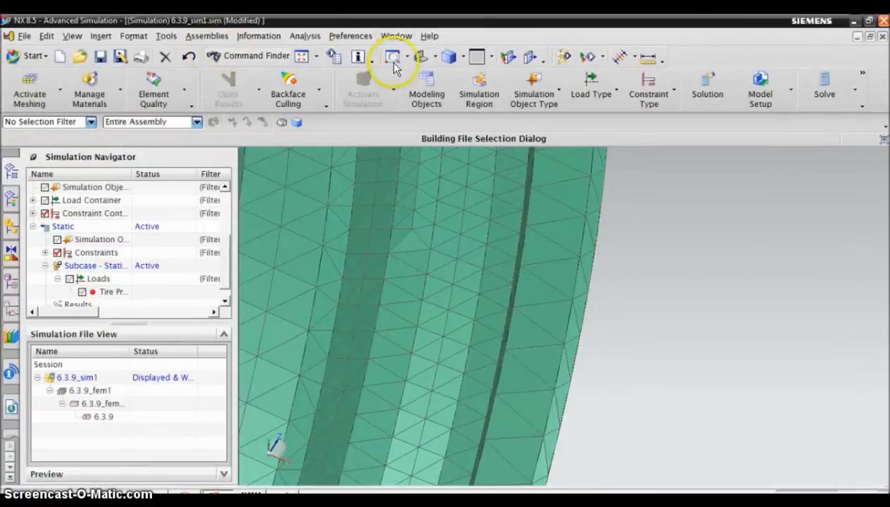
pyautogui.click(406, 58)
pyautogui.click(411, 75)
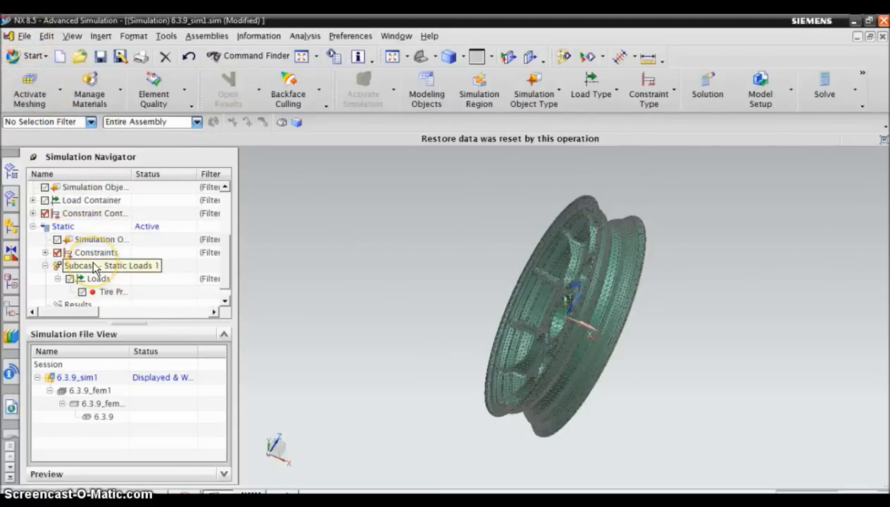
pyautogui.rightClick(69, 232)
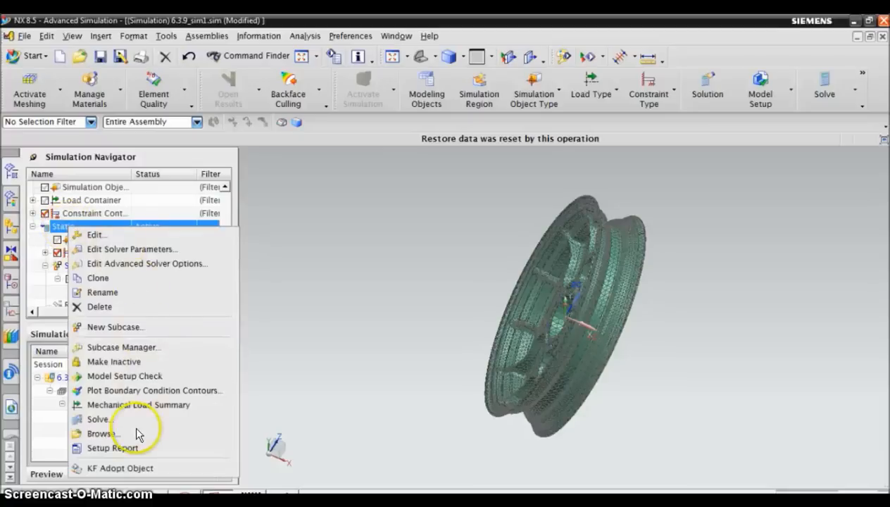
pyautogui.click(122, 234)
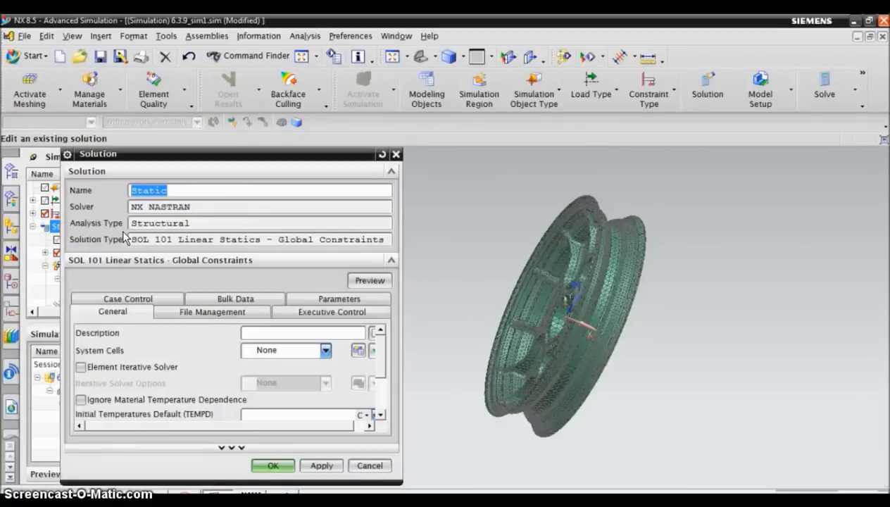
pyautogui.click(276, 313)
pyautogui.click(261, 302)
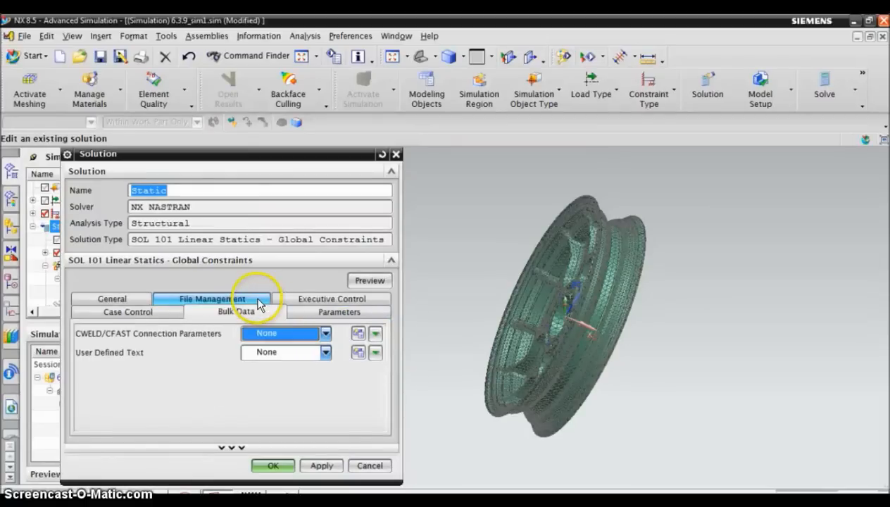
pyautogui.click(358, 352)
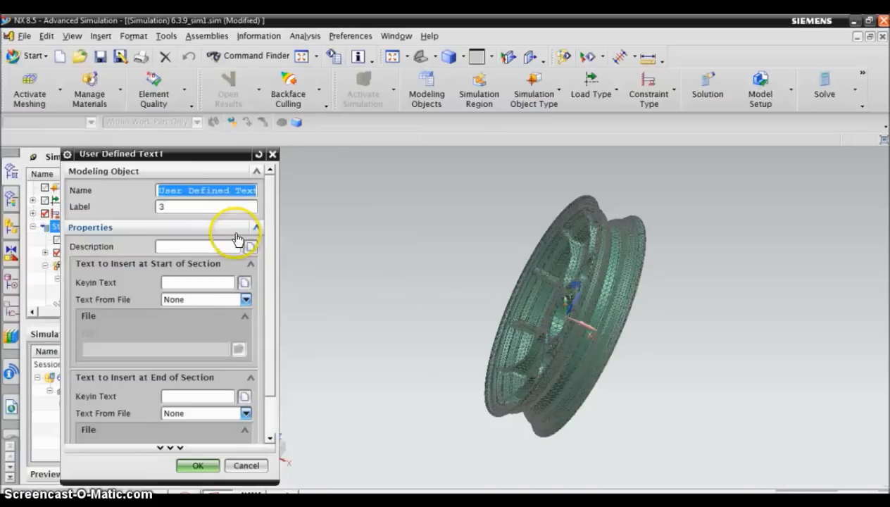
pyautogui.write('Static Load')
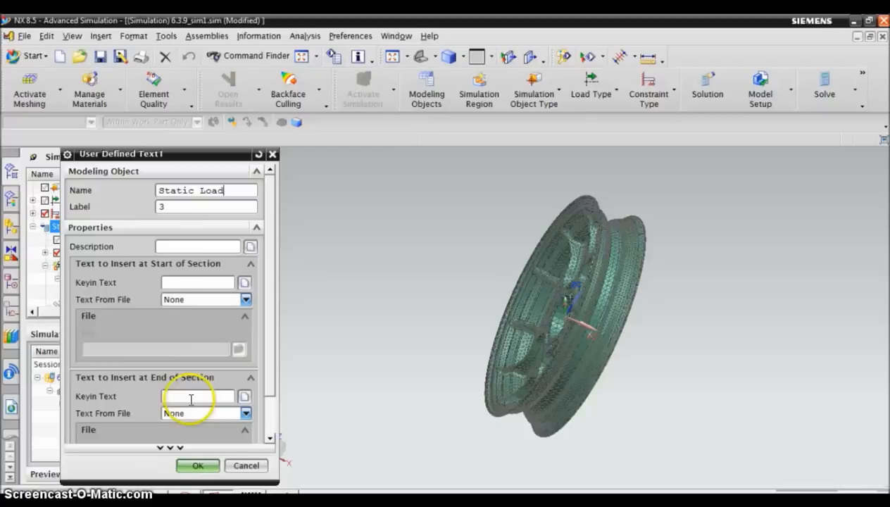
# Open the keyin text for the end of section, and select all text of the loads BDF file in Word for copying
pyautogui.click(245, 398)
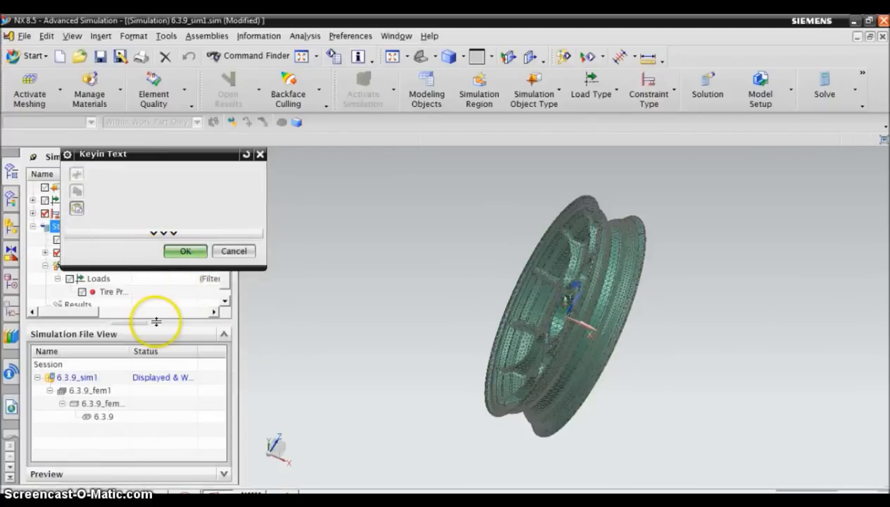
pyautogui.click(133, 504)
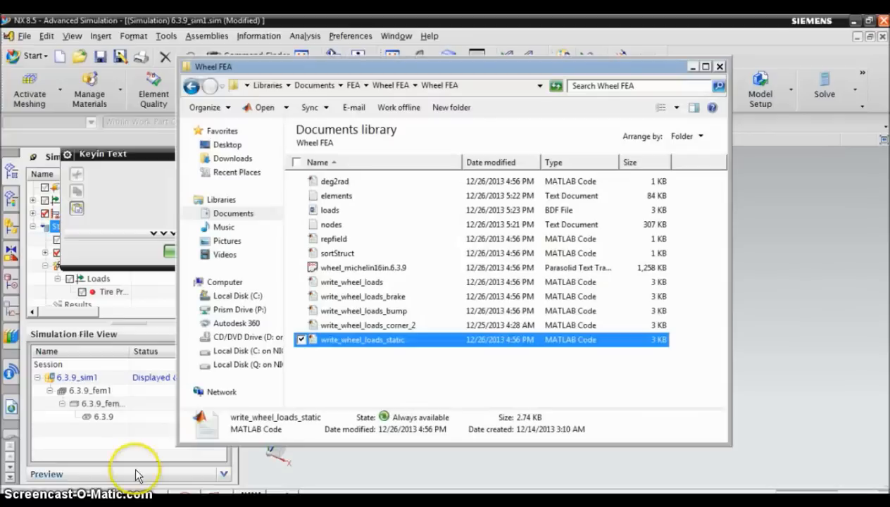
pyautogui.click(345, 210)
pyautogui.doubleClick(344, 211)
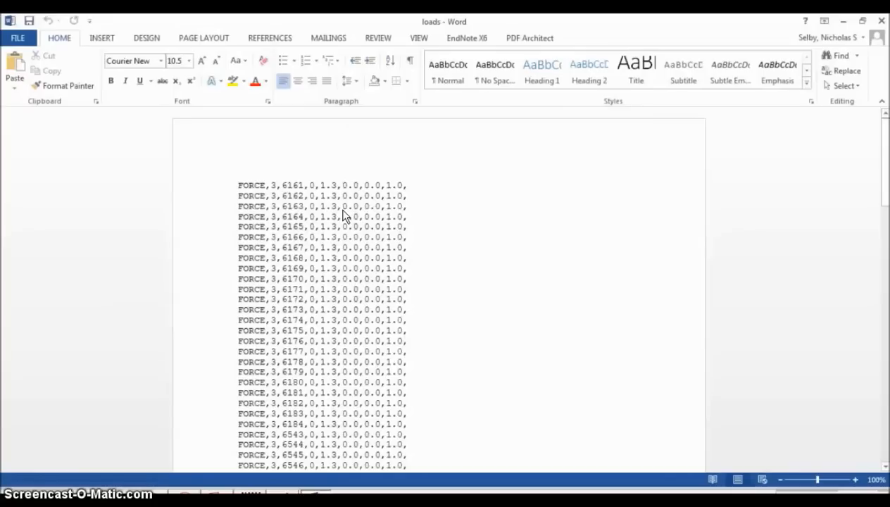
pyautogui.click(308, 214)
pyautogui.hotkey('ctrl', 'a')
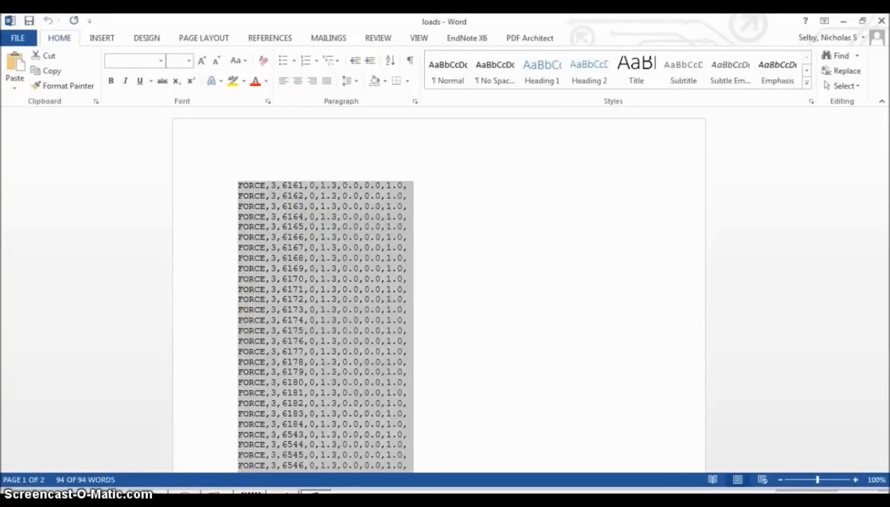
# Back in NX, paste the copied FORCE lines as the keyin text inserted at the end of the section
pyautogui.click(213, 495)
pyautogui.click(77, 211)
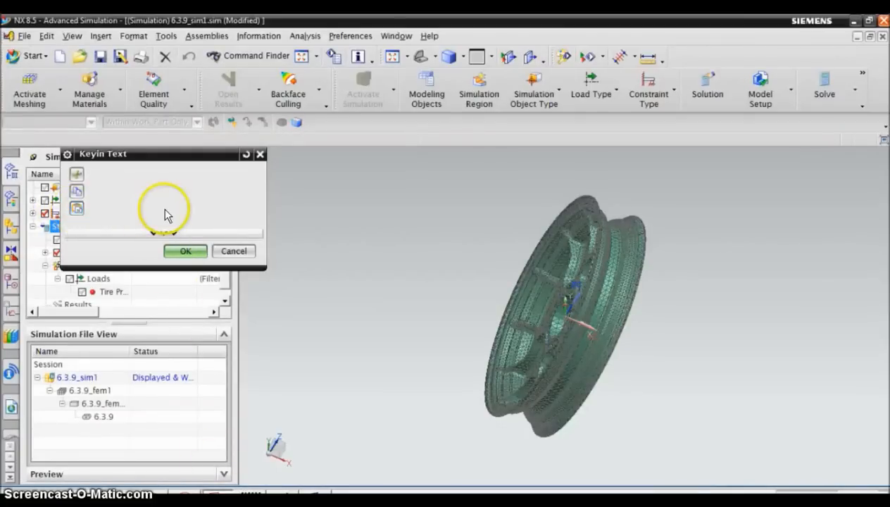
pyautogui.click(167, 234)
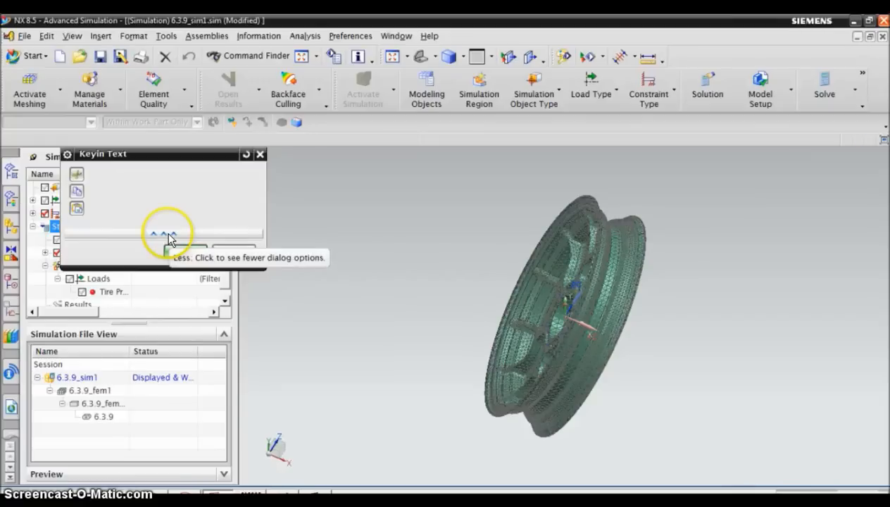
pyautogui.click(185, 252)
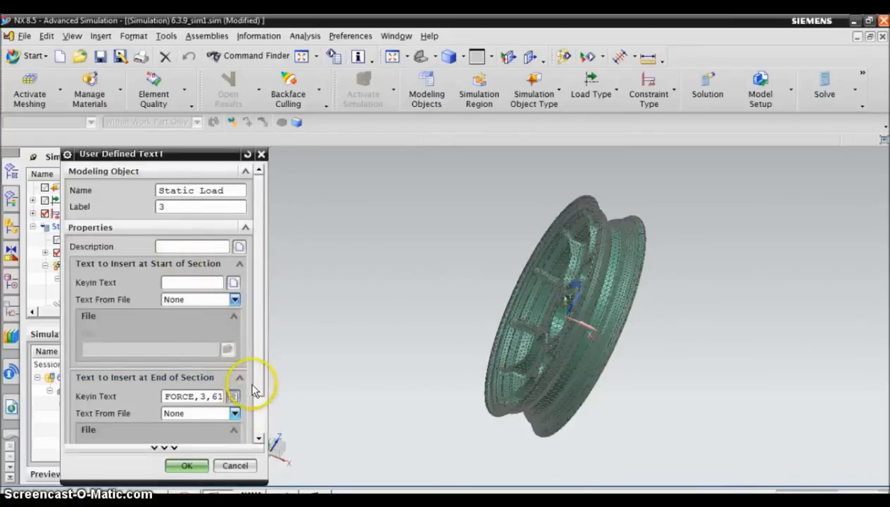
# Accept the Static Load text as the solution's bulk data and start a new user defined text object for its case control
pyautogui.moveTo(260, 386); pyautogui.dragTo(263, 287)
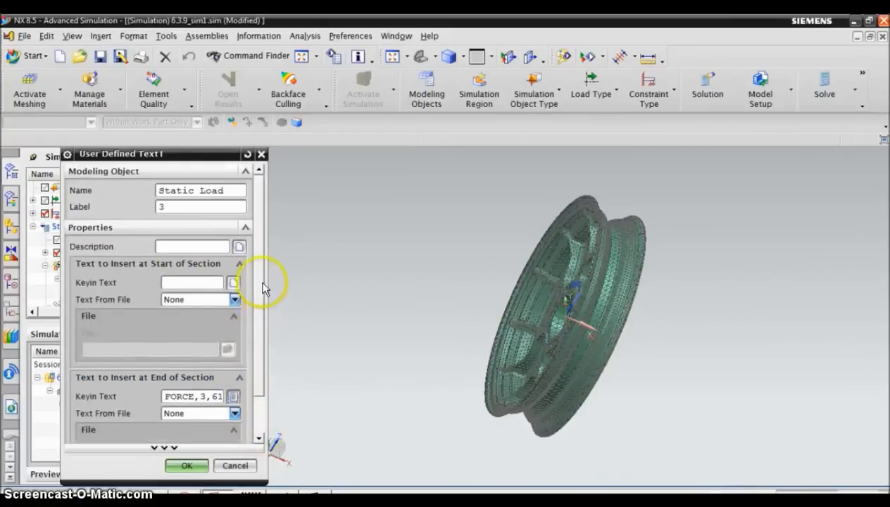
pyautogui.click(186, 466)
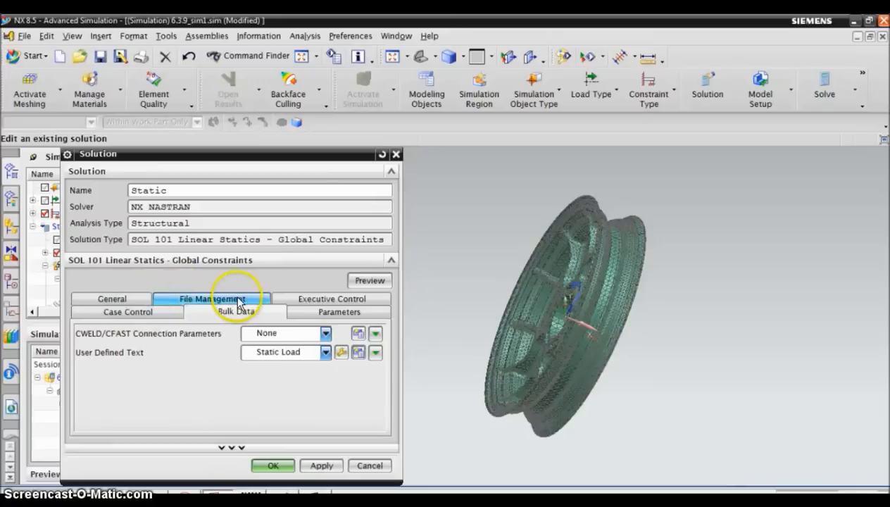
pyautogui.click(164, 316)
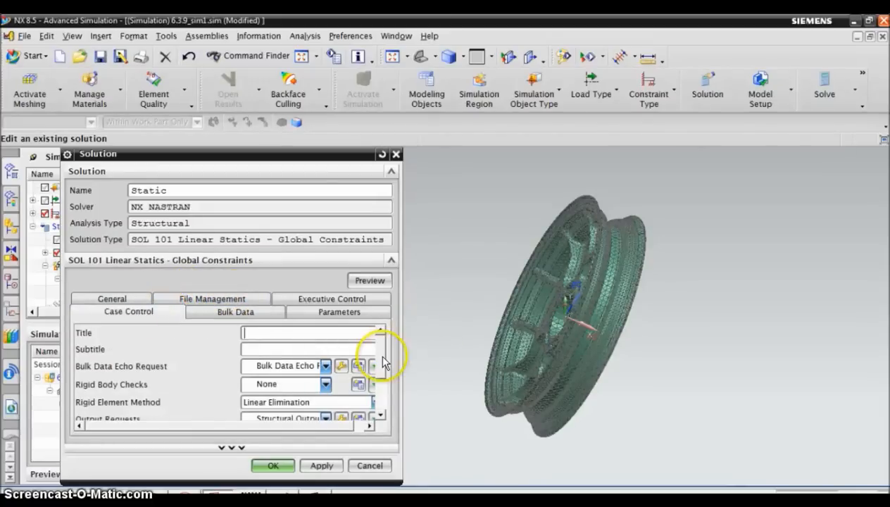
pyautogui.moveTo(376, 354); pyautogui.dragTo(379, 401)
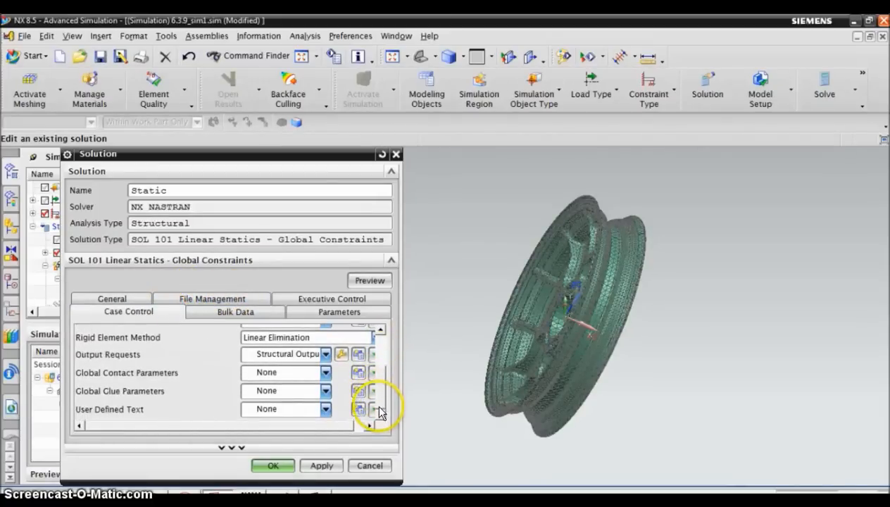
pyautogui.click(357, 408)
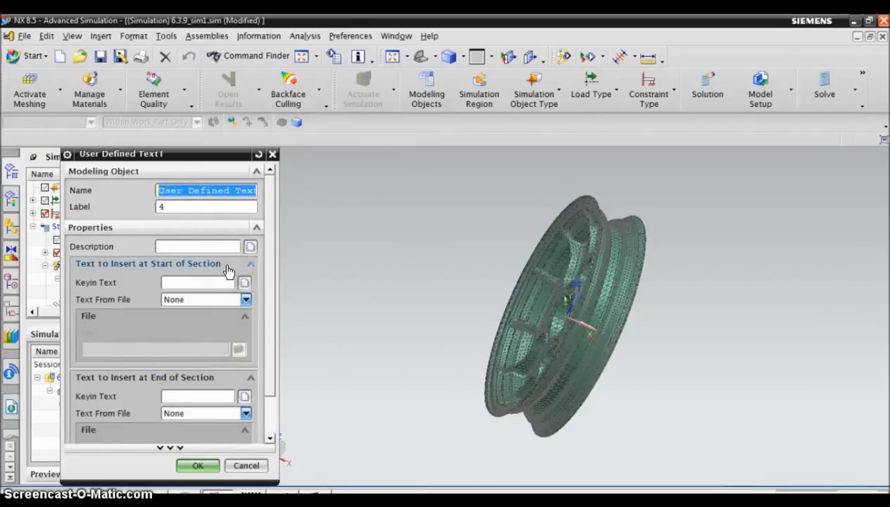
# Insert the keyin text LOAD=3 at the end of the case control section and accept the edited Static solution
pyautogui.click(197, 397)
pyautogui.write('LOAD=3')
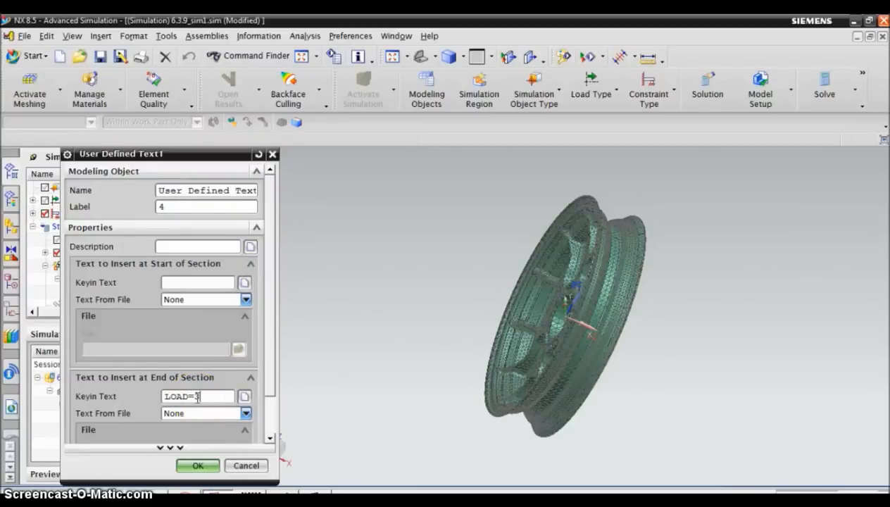
pyautogui.click(394, 321)
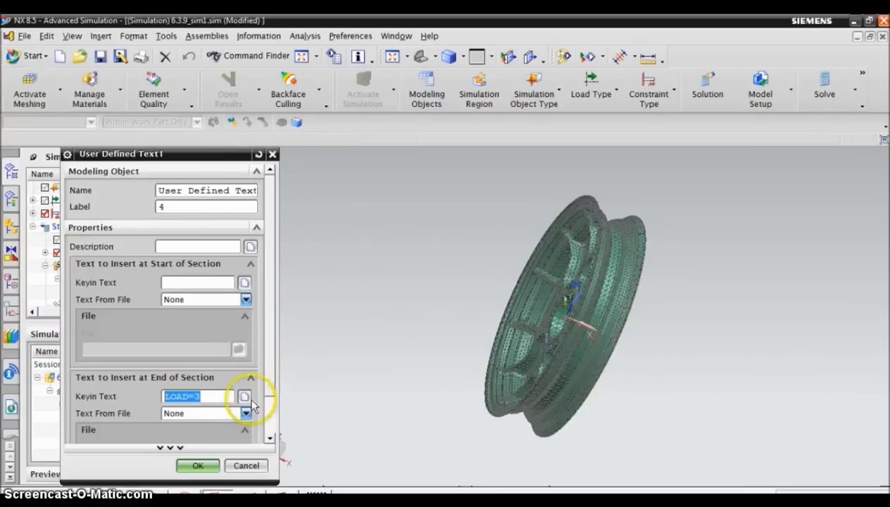
pyautogui.click(207, 395)
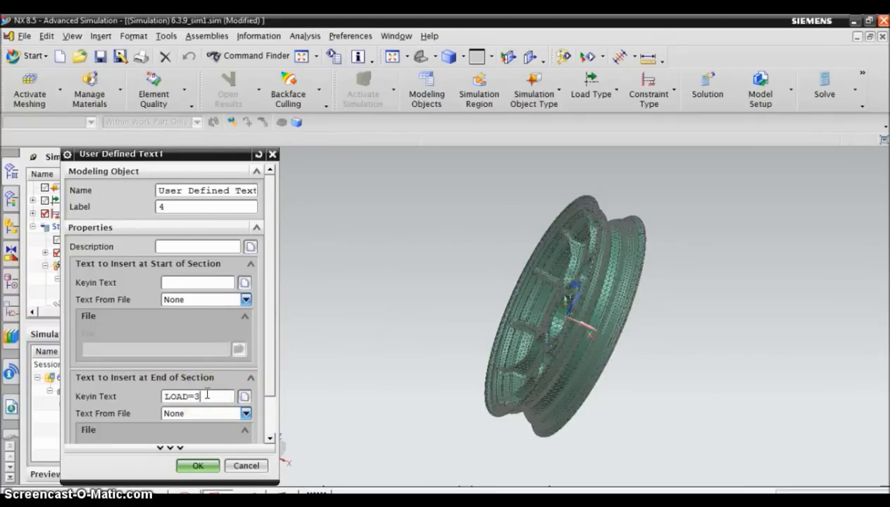
pyautogui.click(196, 468)
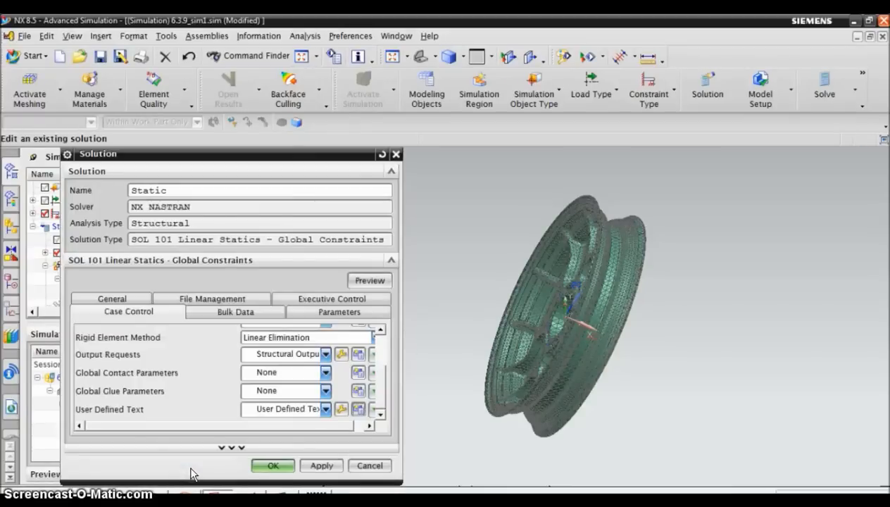
pyautogui.click(256, 468)
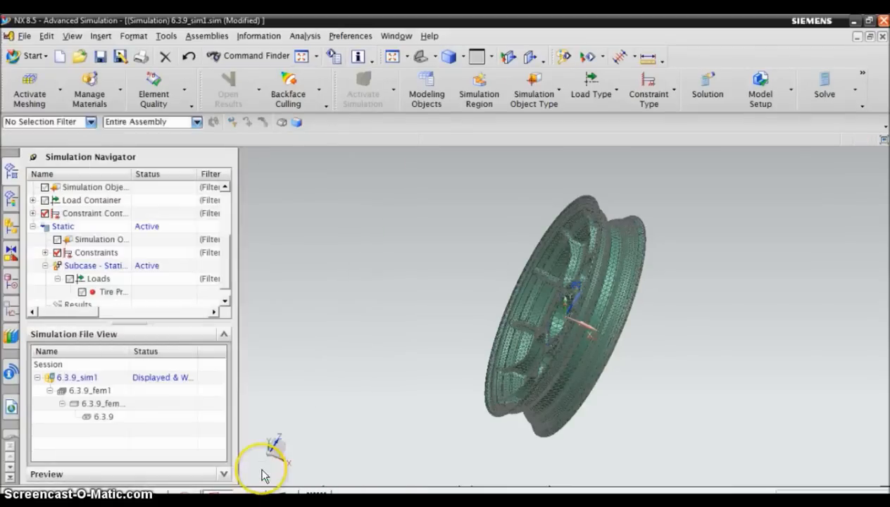
# Switch on the tire pressure load in the static subcase and solve the Static solution, closing the solver reports when the job finishes
pyautogui.click(82, 291)
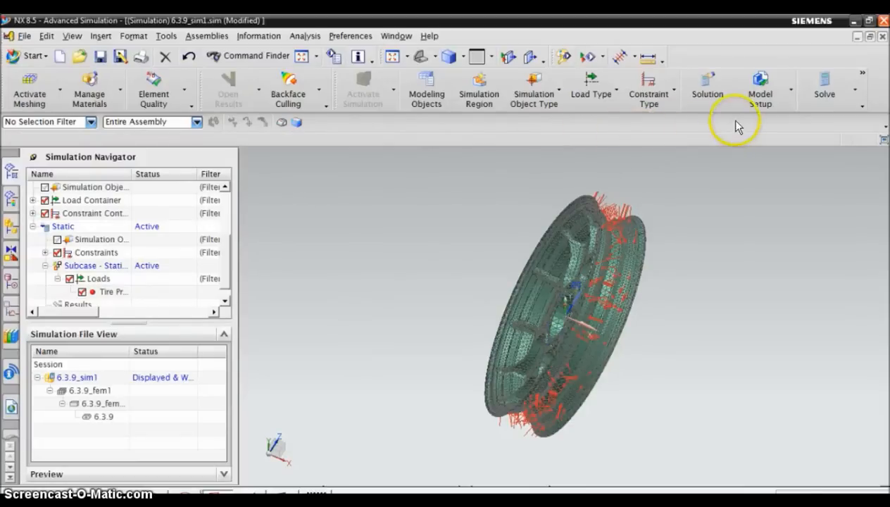
pyautogui.click(833, 90)
pyautogui.click(137, 274)
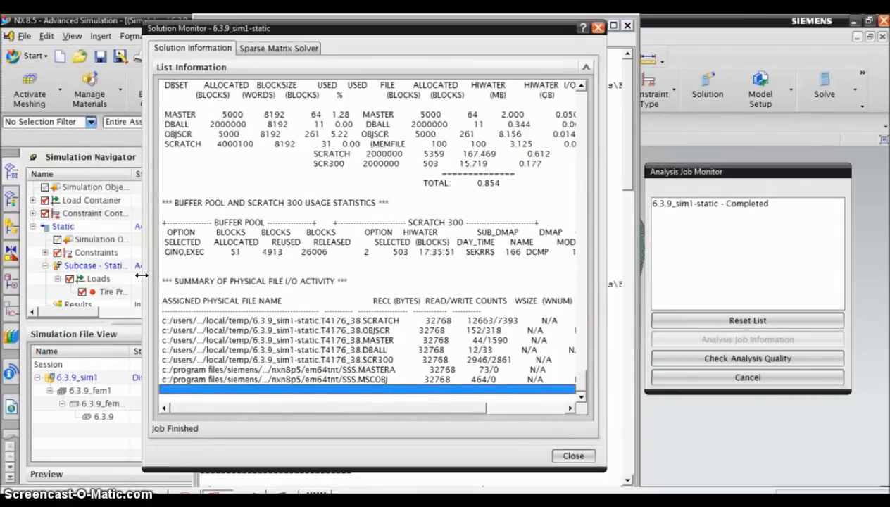
pyautogui.click(567, 456)
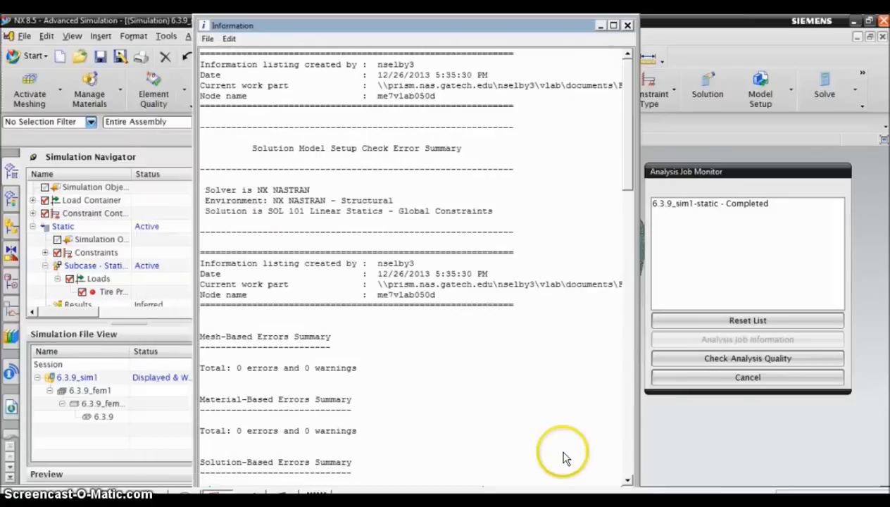
pyautogui.click(626, 26)
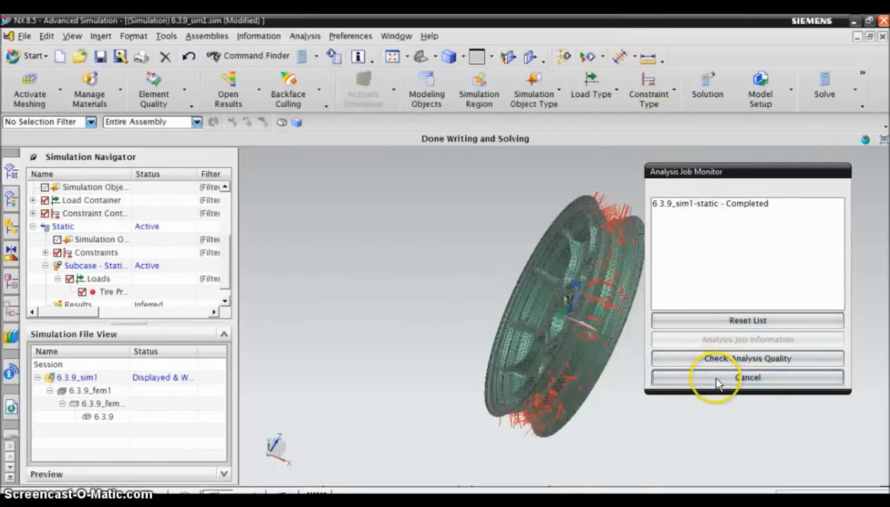
pyautogui.click(716, 379)
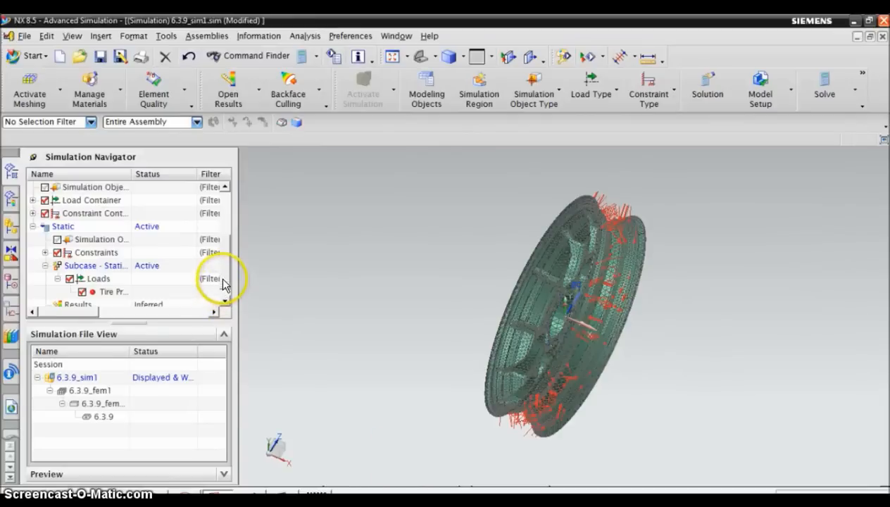
# Open the Static results, plot Stress - Elemental, and examine the stress distribution across the wheel's spoked face
pyautogui.click(224, 299)
pyautogui.doubleClick(78, 294)
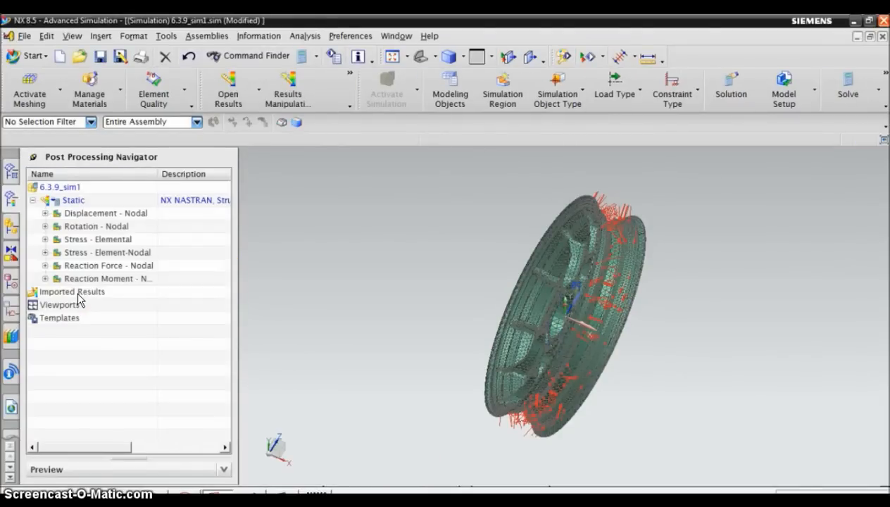
pyautogui.click(82, 240)
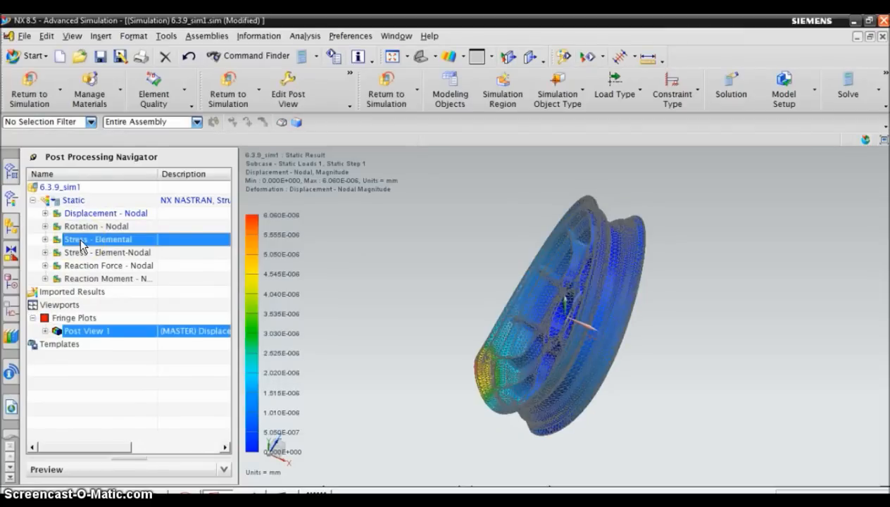
pyautogui.doubleClick(82, 240)
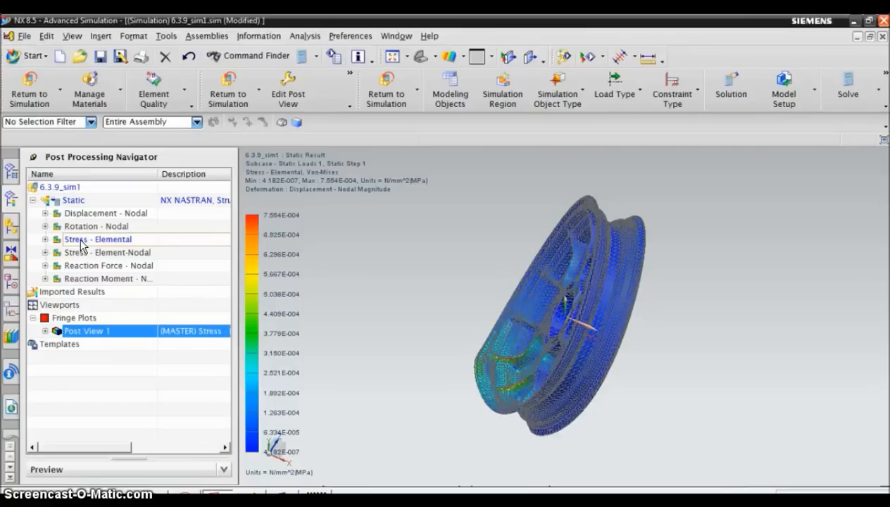
pyautogui.click(408, 57)
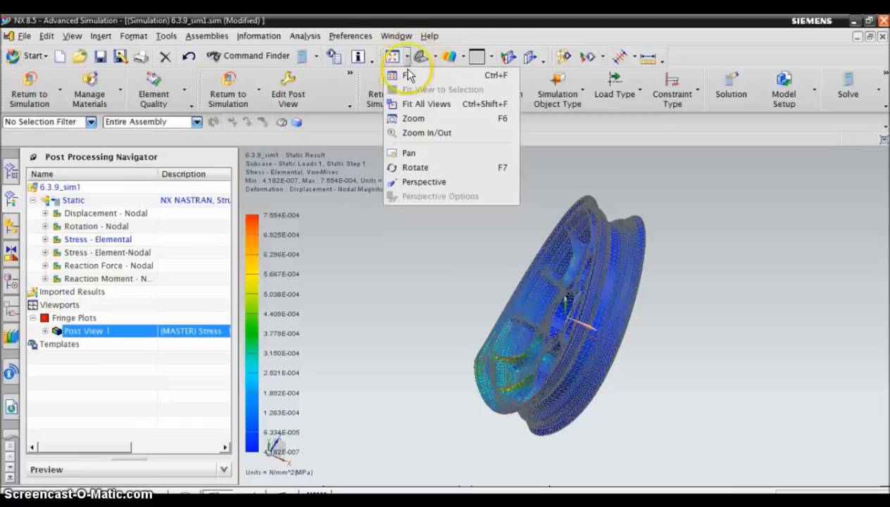
pyautogui.click(407, 168)
pyautogui.moveTo(464, 438); pyautogui.dragTo(471, 473)
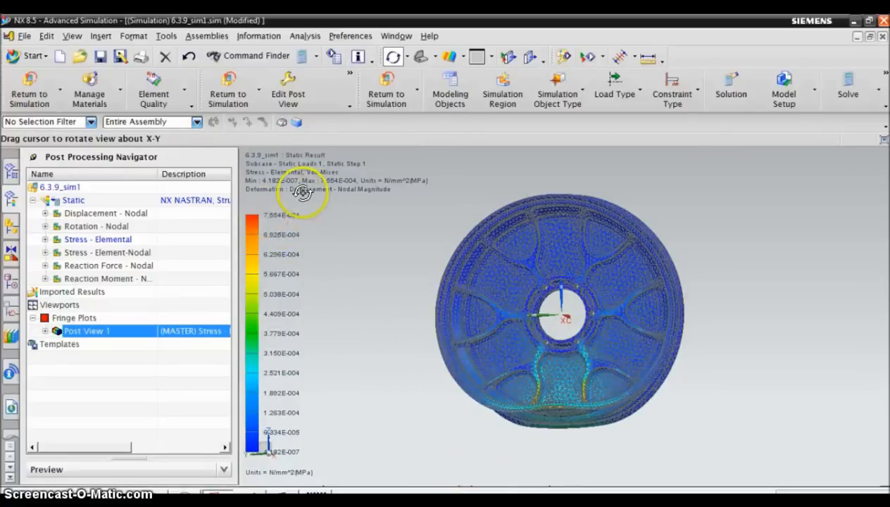
pyautogui.press('Escape')
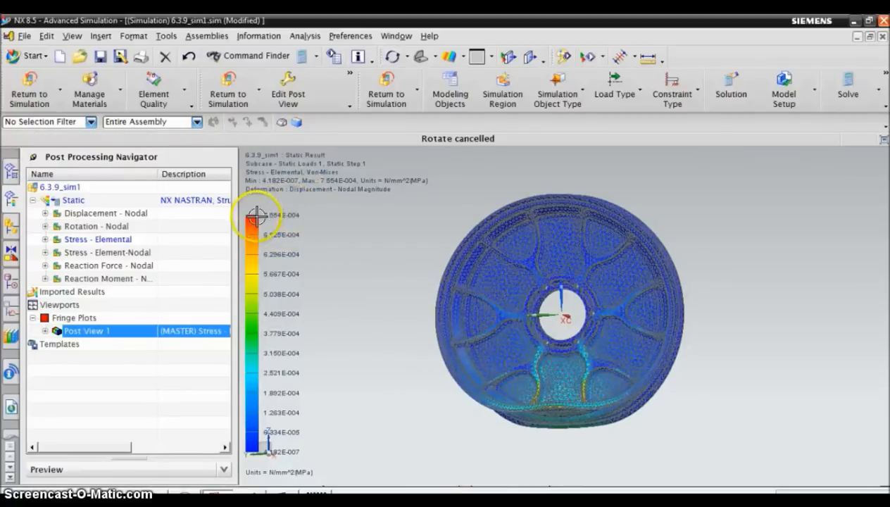